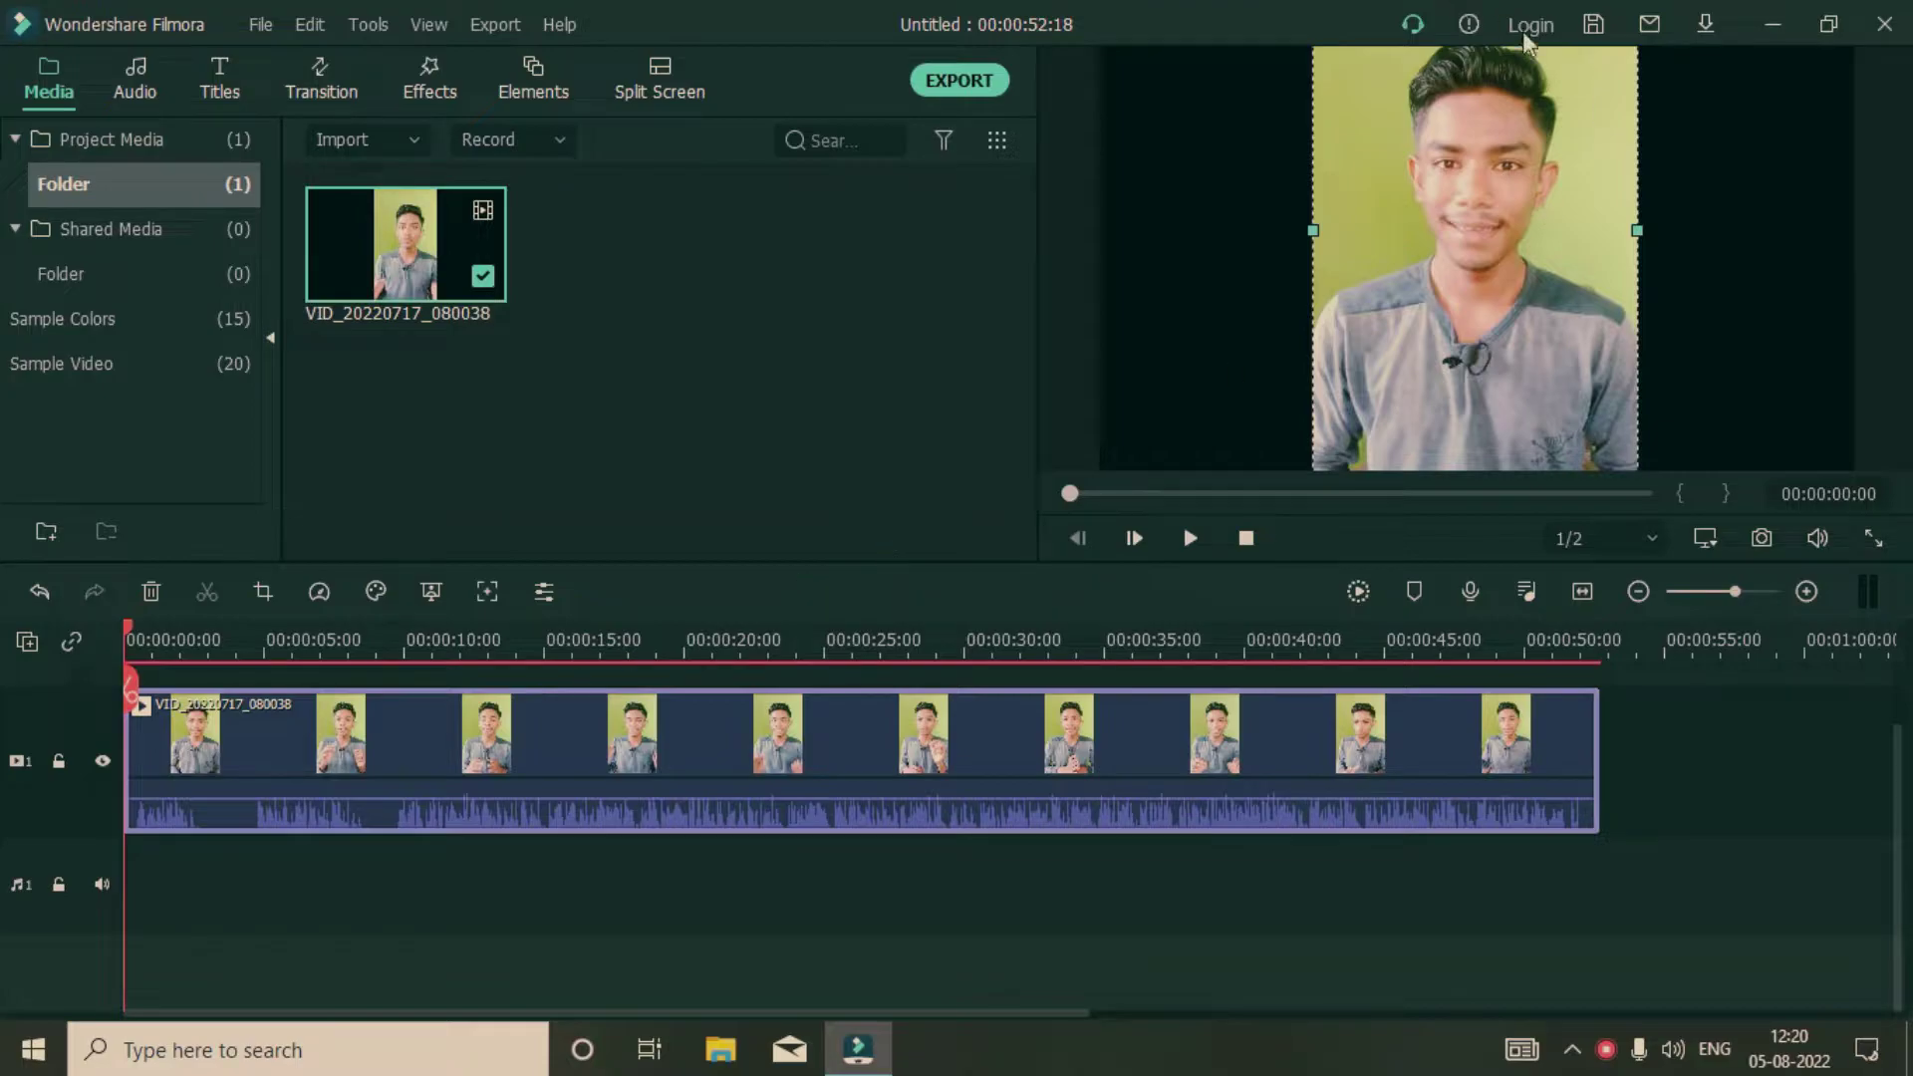
Move the clip down in the preview frame so the whole head shows, and open its advanced color correction
{"action": "left_click", "coordinate": [1422, 271]}
{"action": "left_click_drag", "start_coordinate": [1422, 271], "coordinate": [1423, 322]}
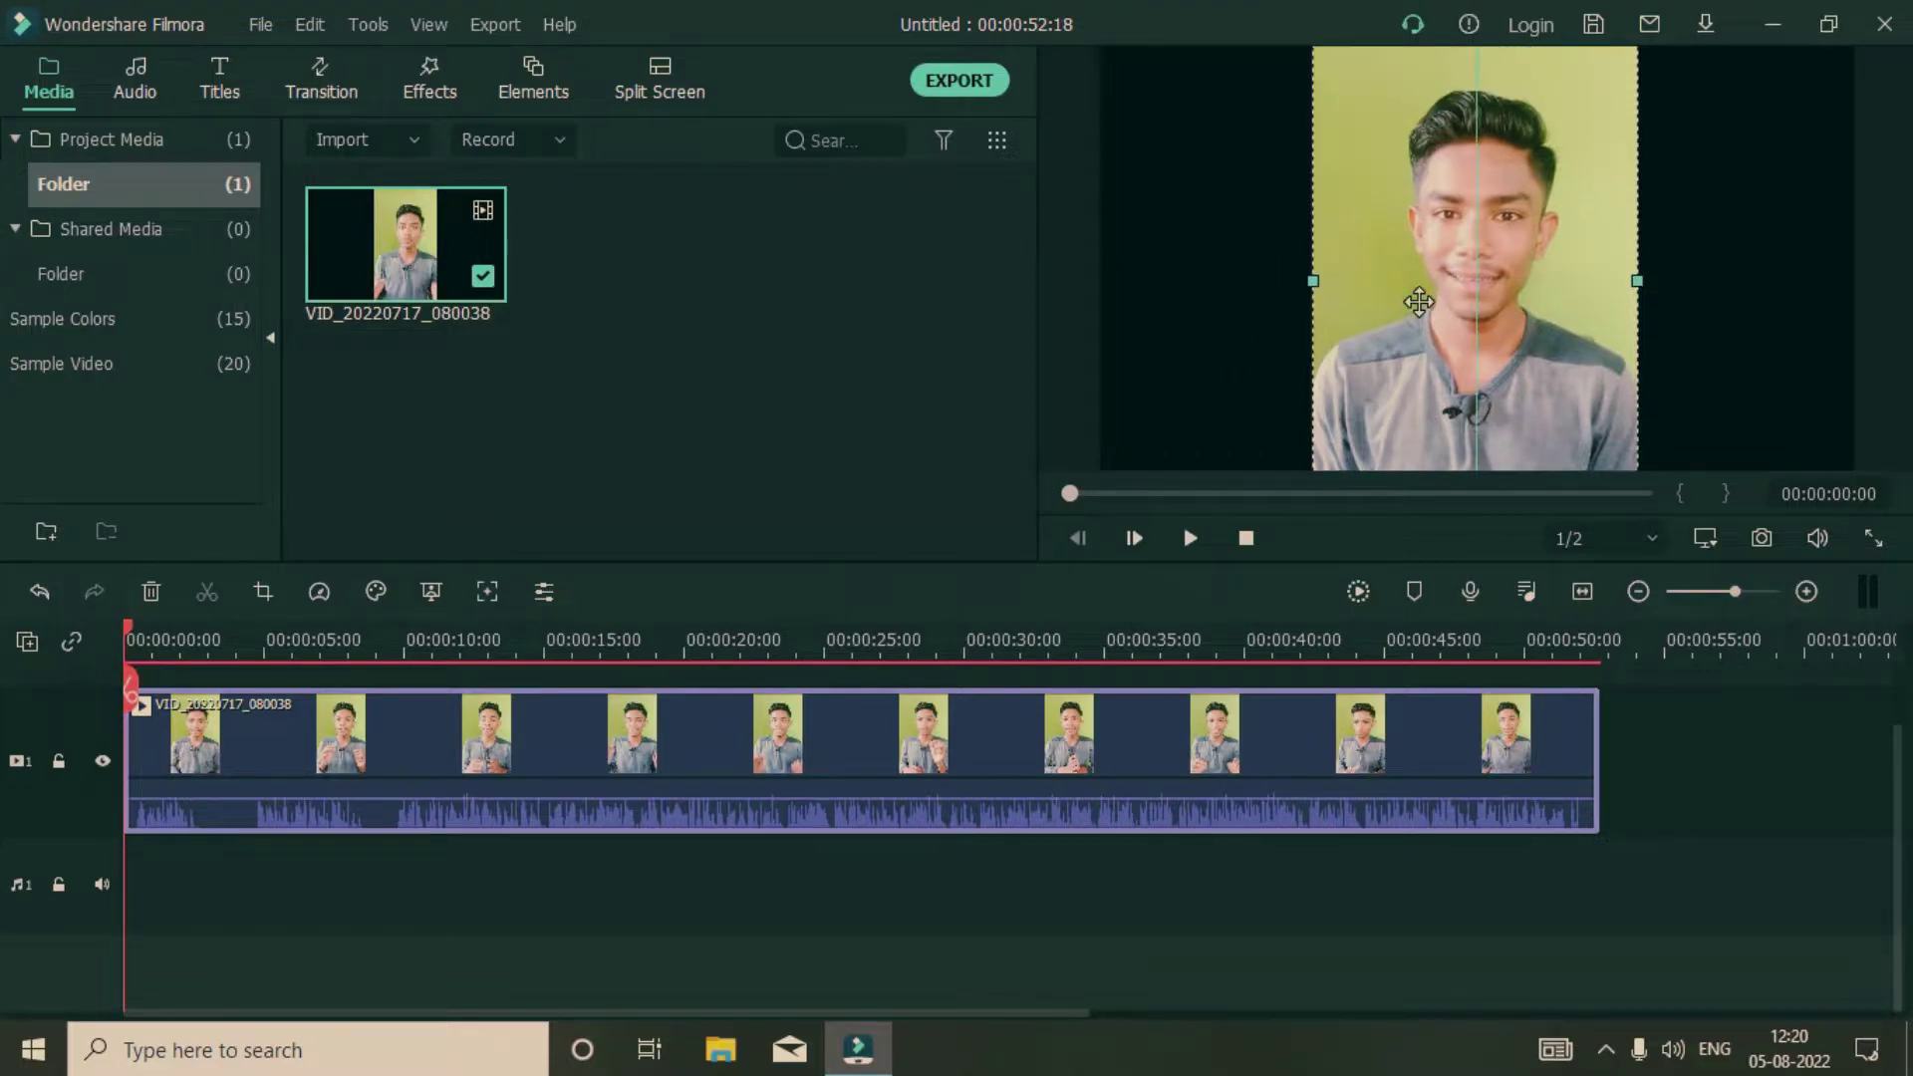
{"action": "double_click", "coordinate": [546, 759]}
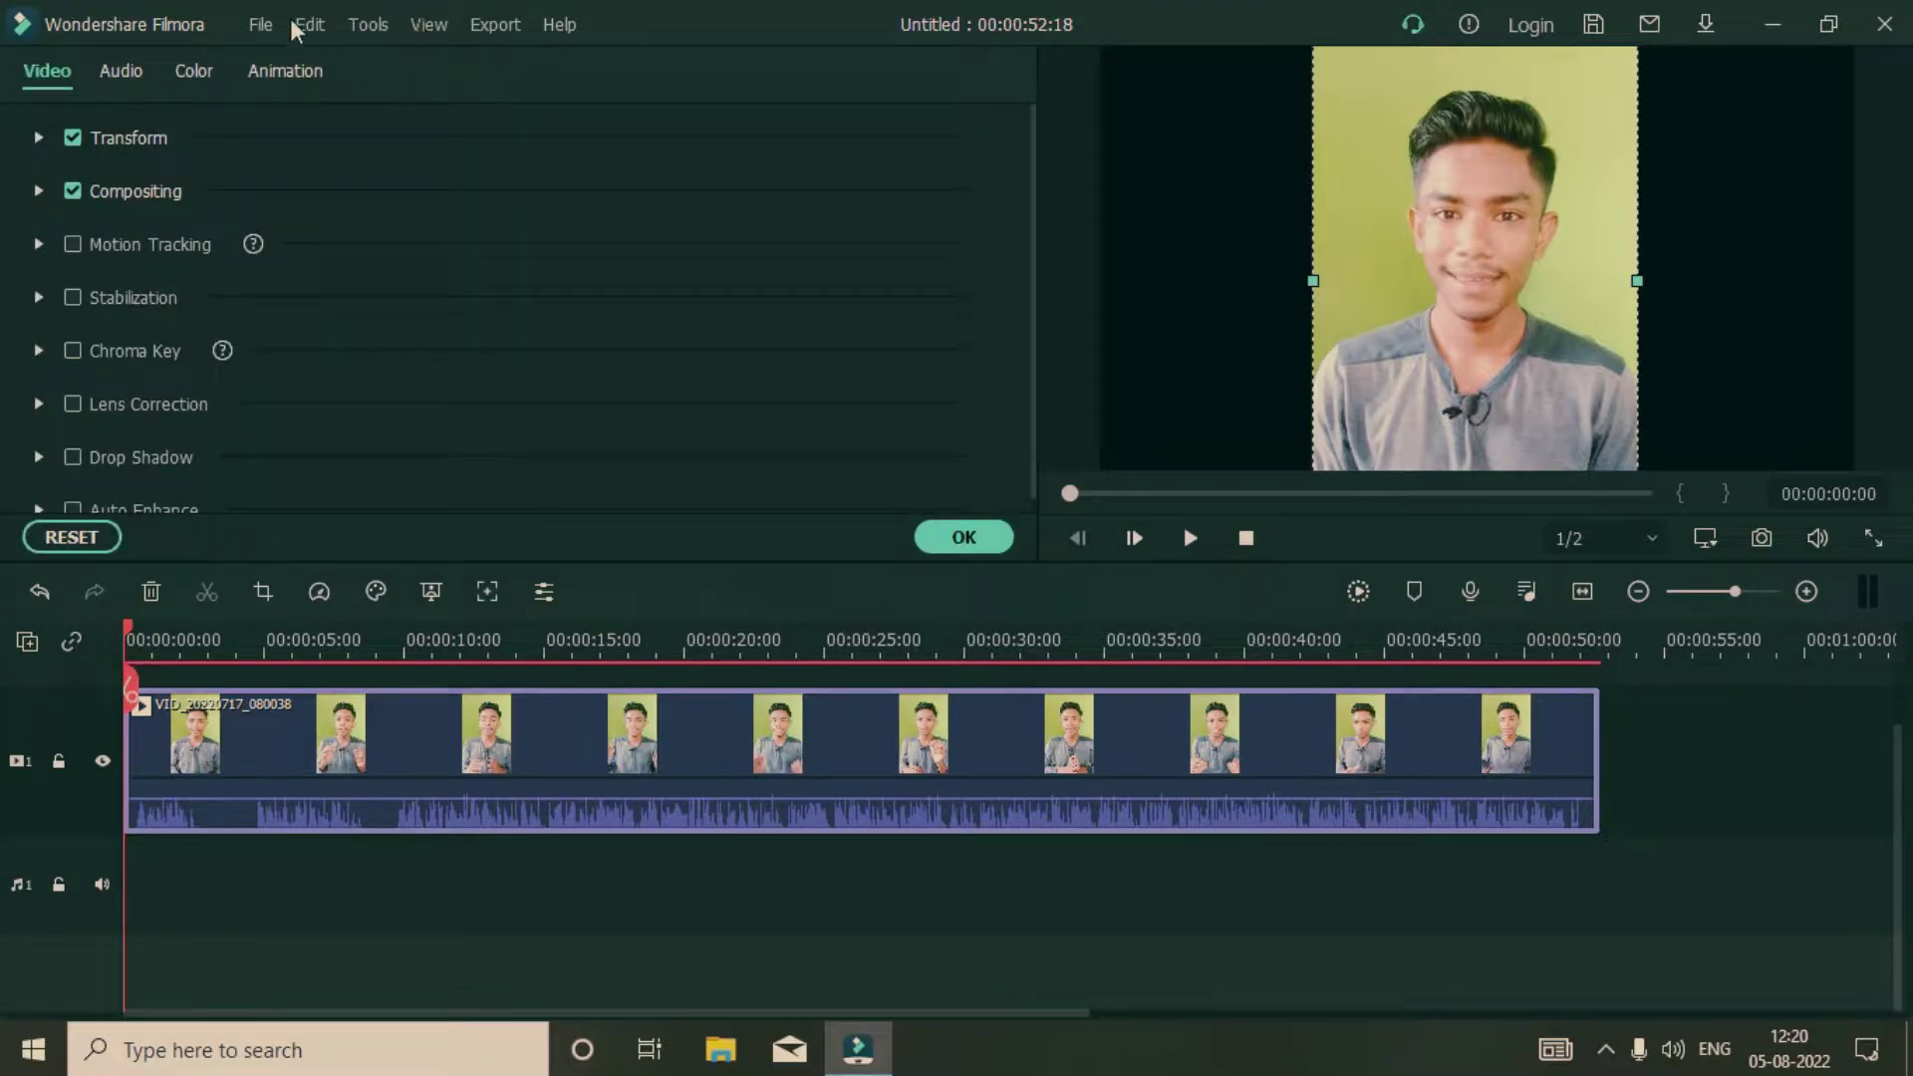
{"action": "left_click", "coordinate": [193, 83]}
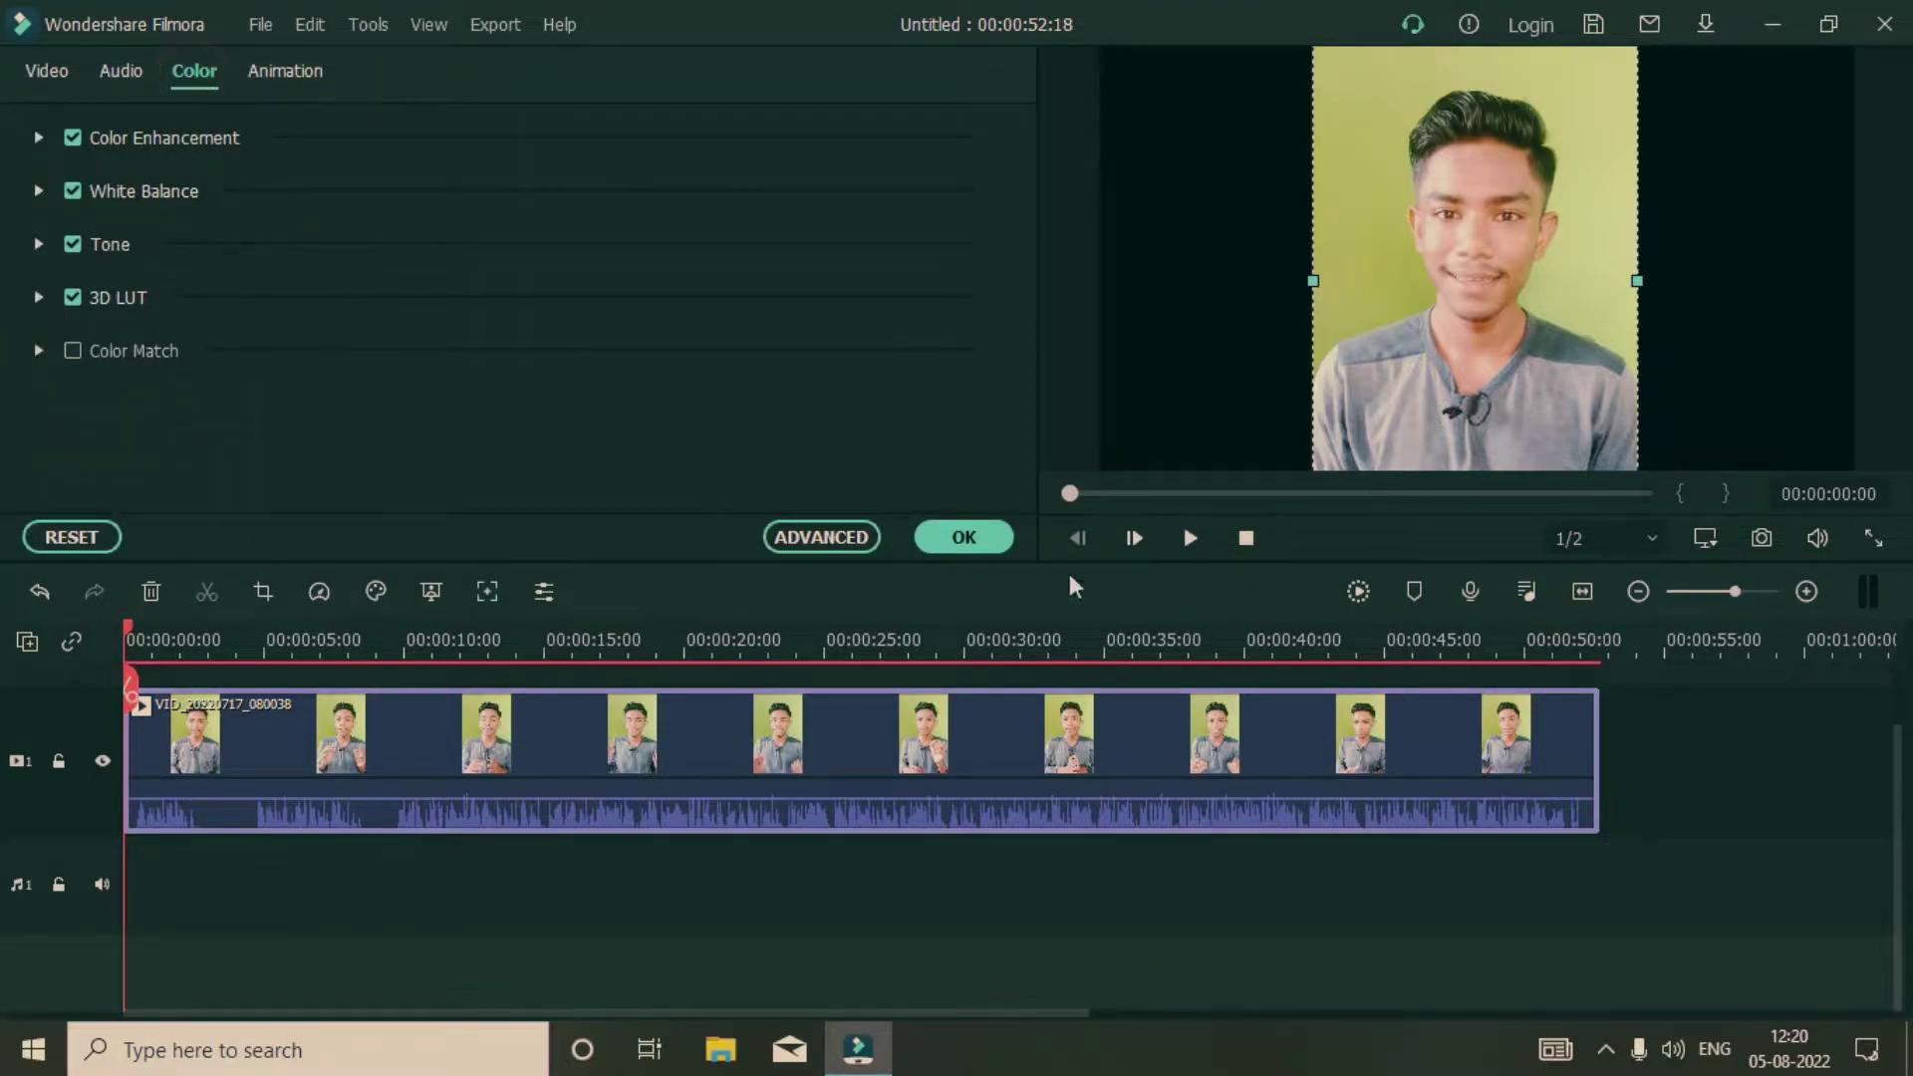
{"action": "left_click", "coordinate": [817, 538]}
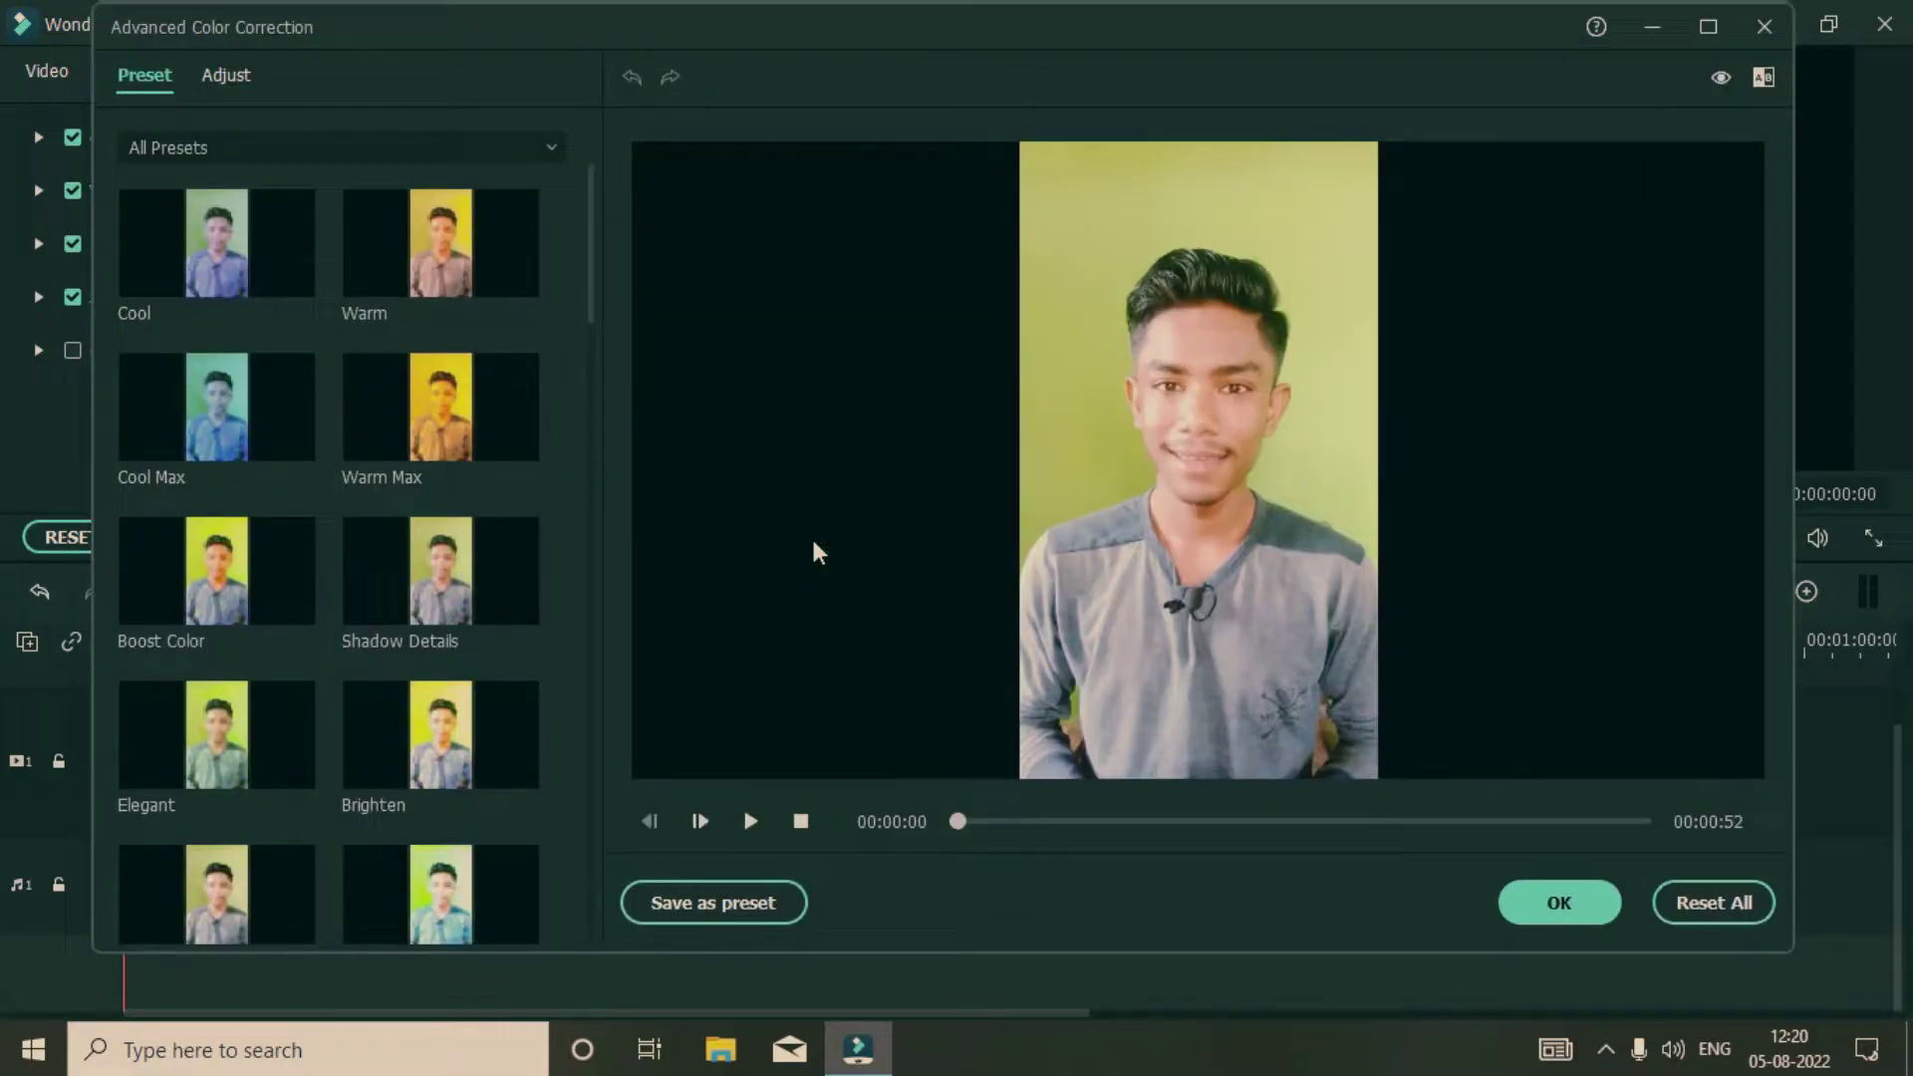
Browse the complete color preset list and the Custom presets for a look that suits the clip
{"action": "scroll", "coordinate": [231, 369], "scroll_direction": "down", "scroll_amount": 5}
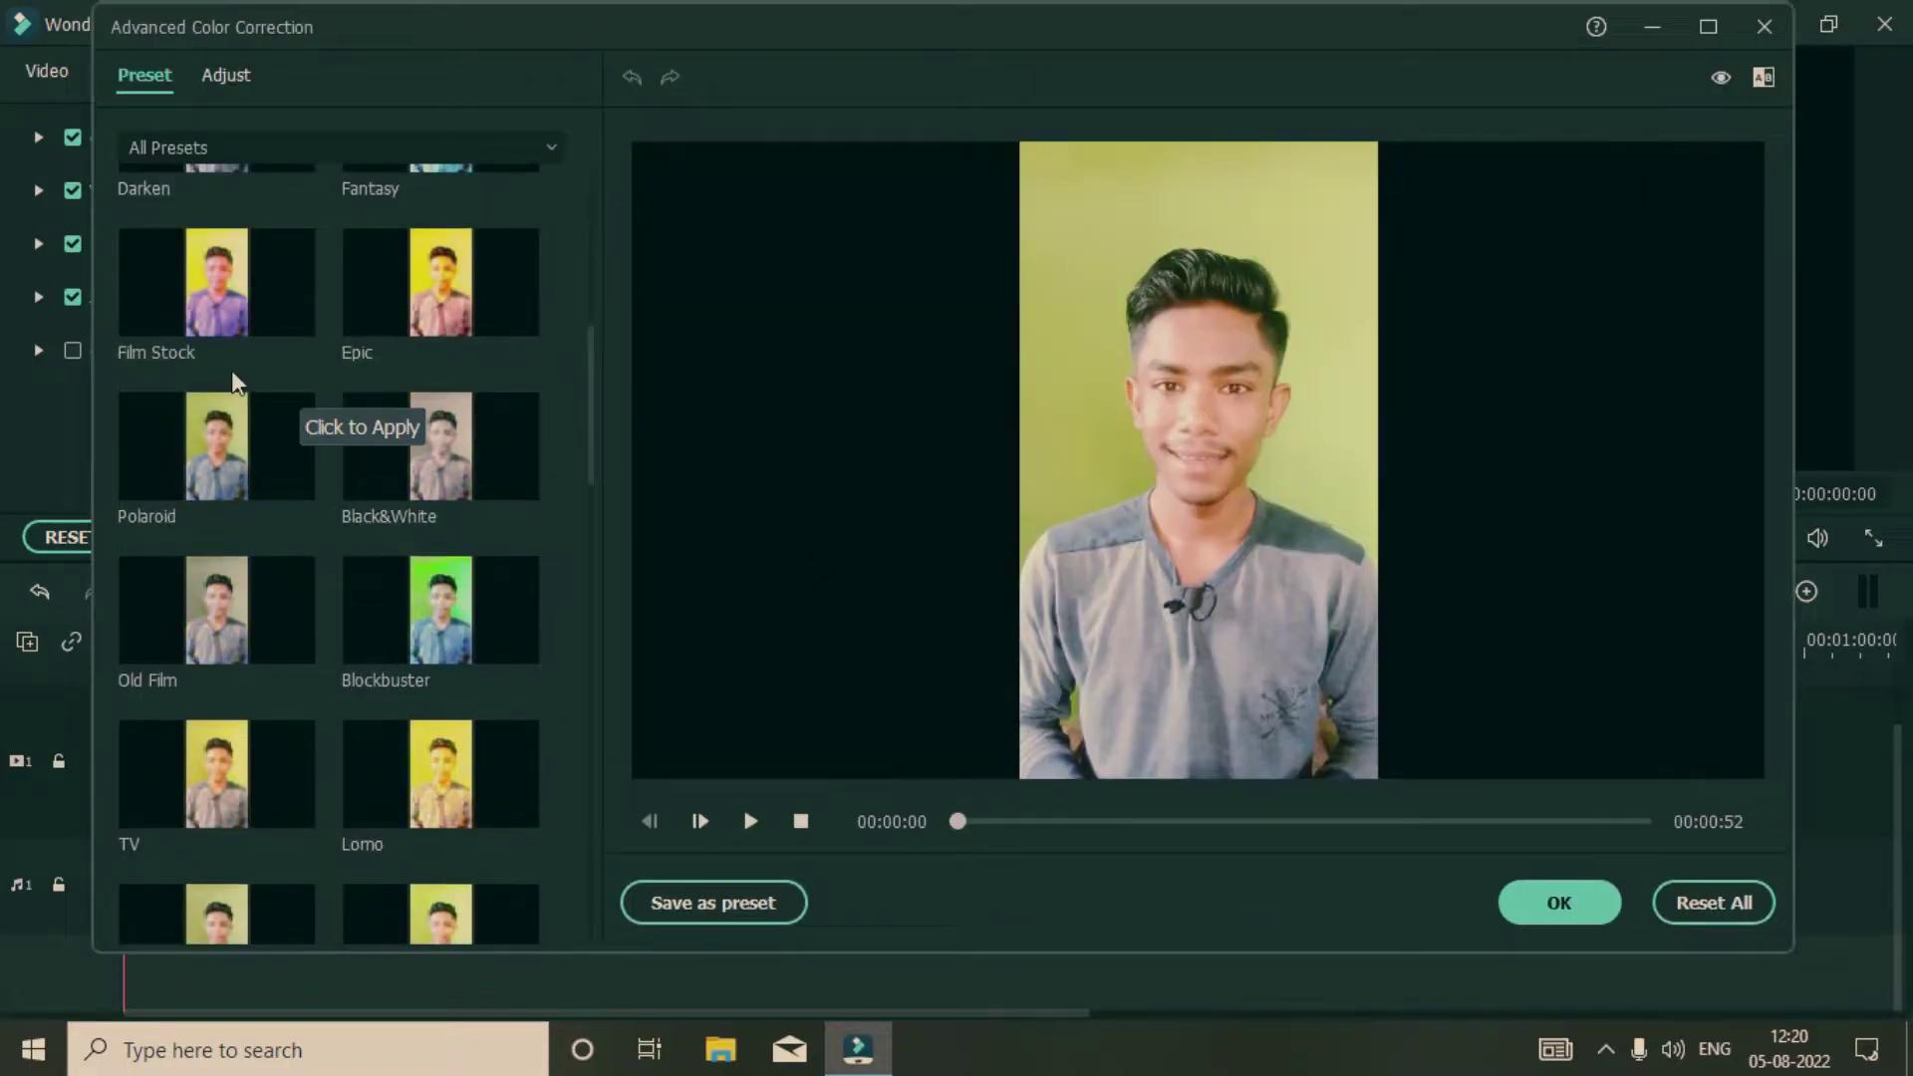
{"action": "scroll", "coordinate": [231, 369], "scroll_direction": "up", "scroll_amount": 5}
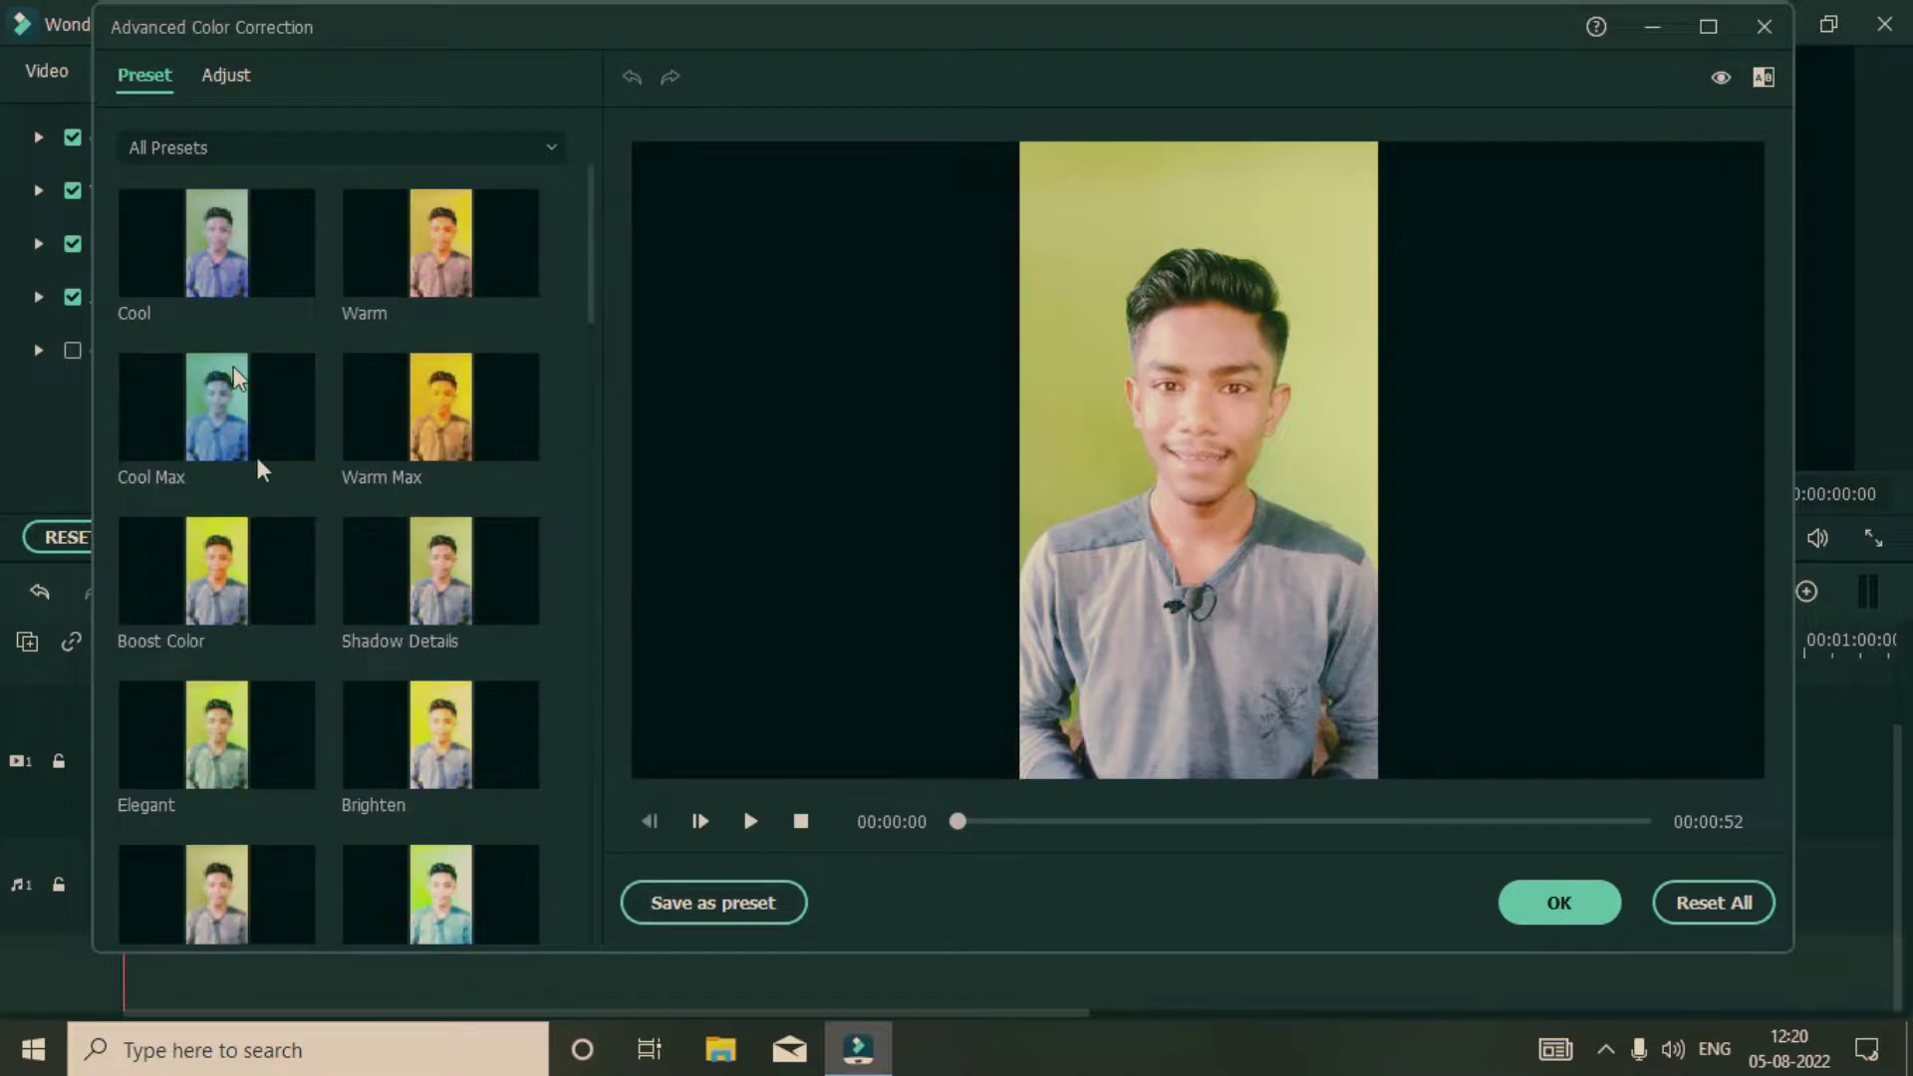
{"action": "scroll", "coordinate": [256, 459], "scroll_direction": "down", "scroll_amount": 15}
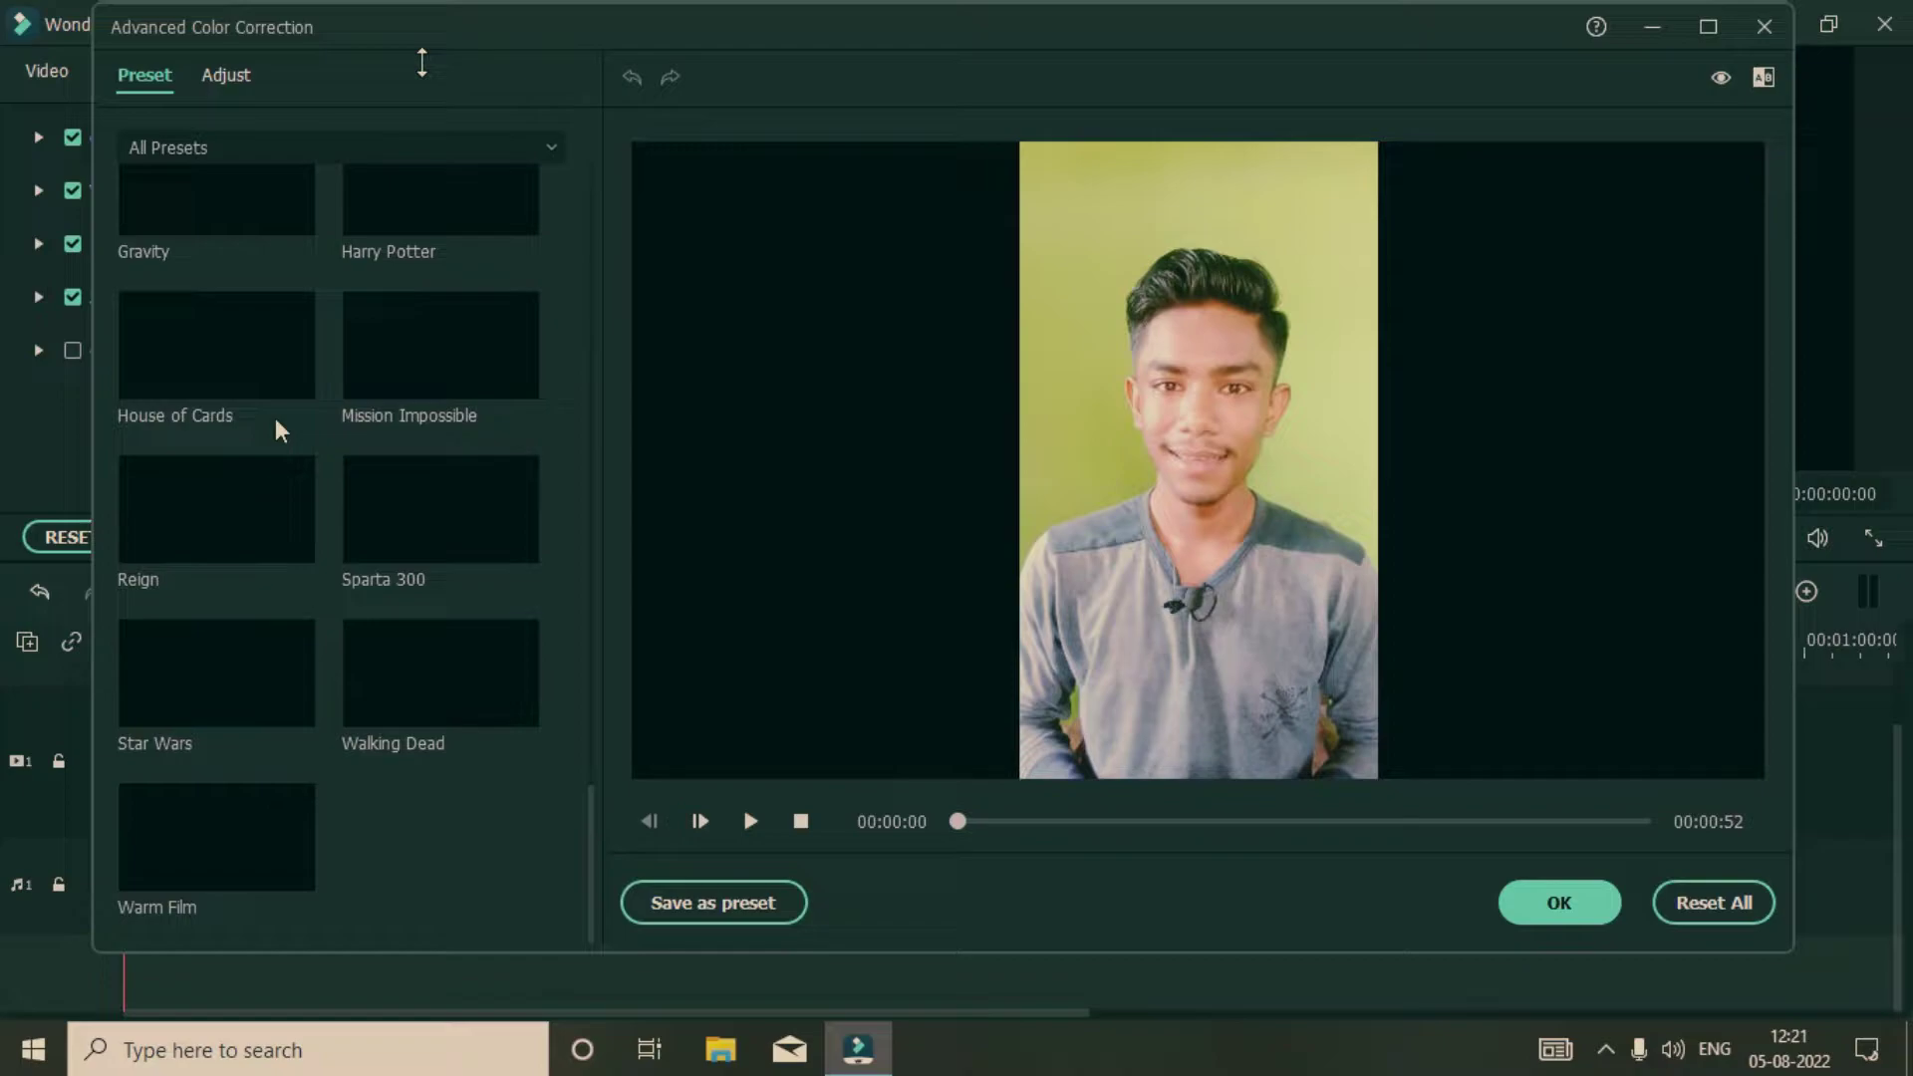
{"action": "scroll", "coordinate": [482, 171], "scroll_direction": "up", "scroll_amount": 15}
{"action": "left_click", "coordinate": [445, 147]}
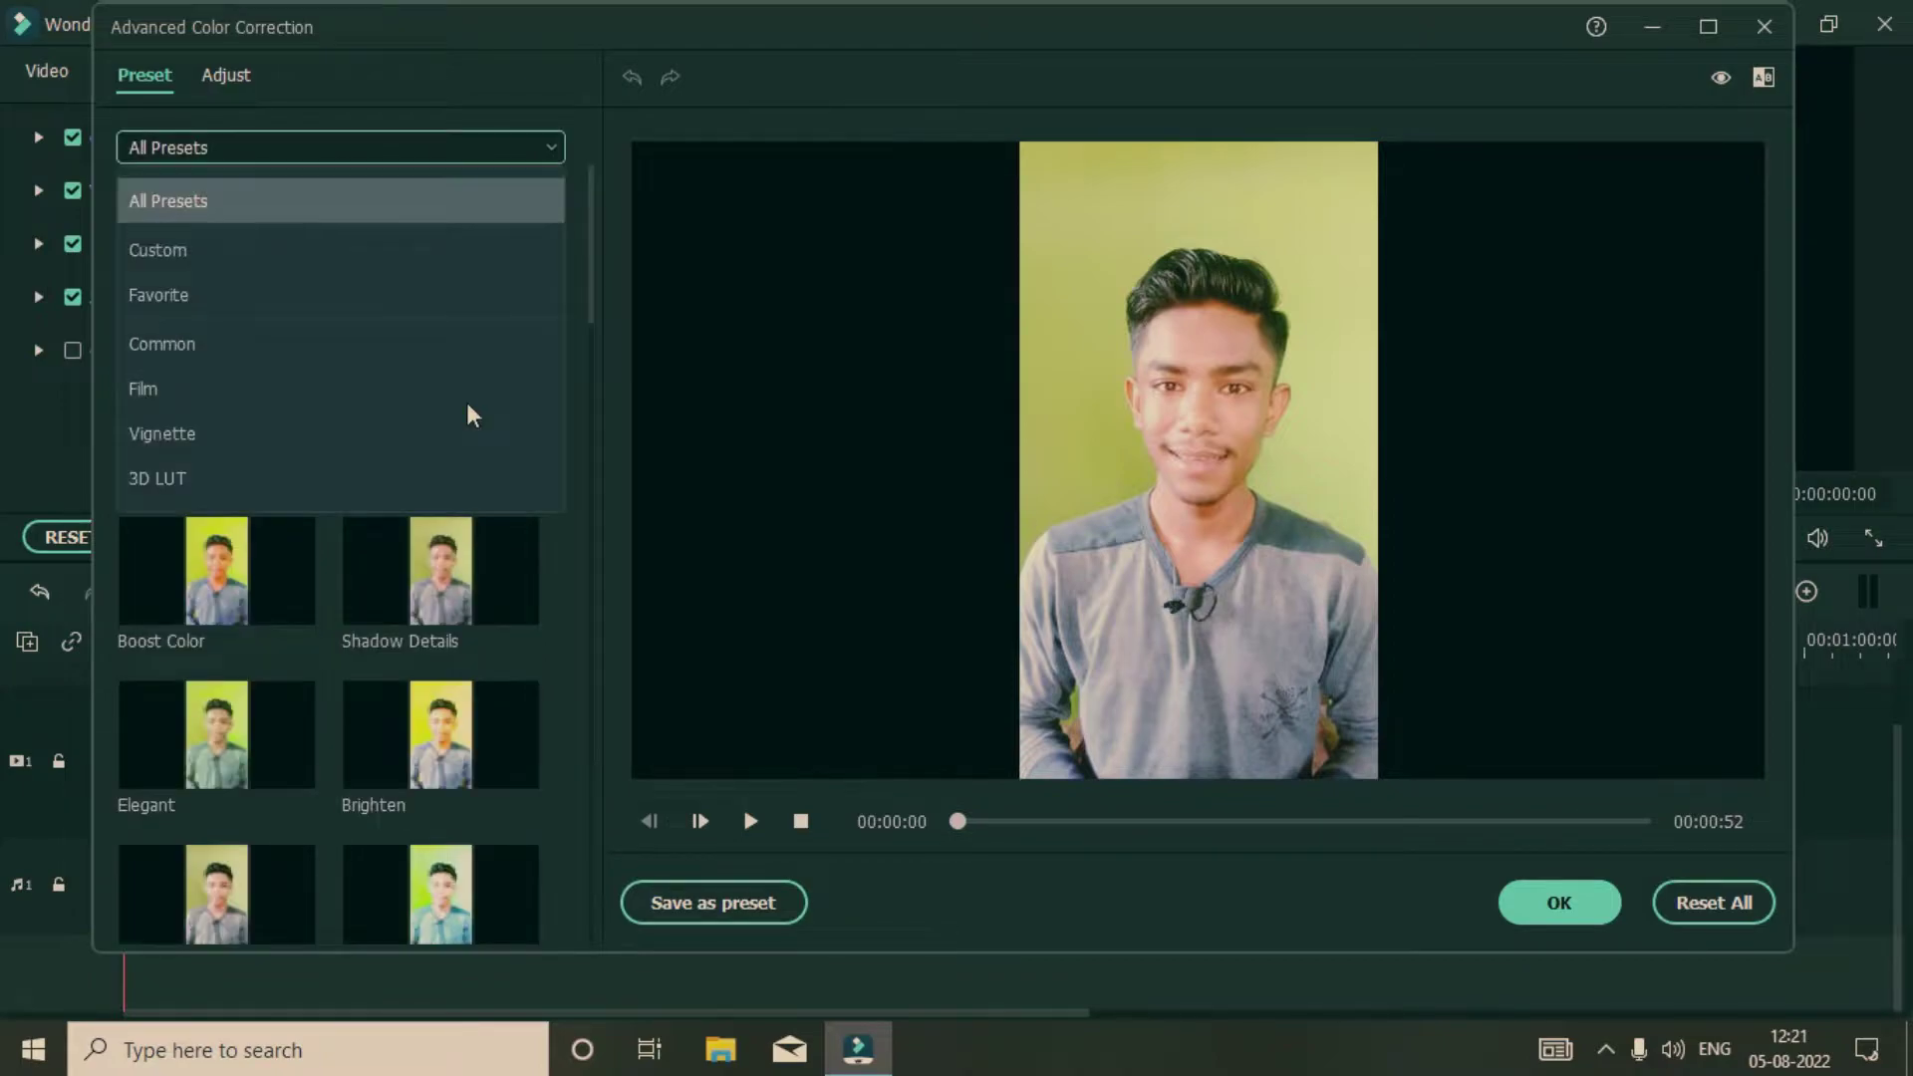
{"action": "left_click", "coordinate": [159, 244]}
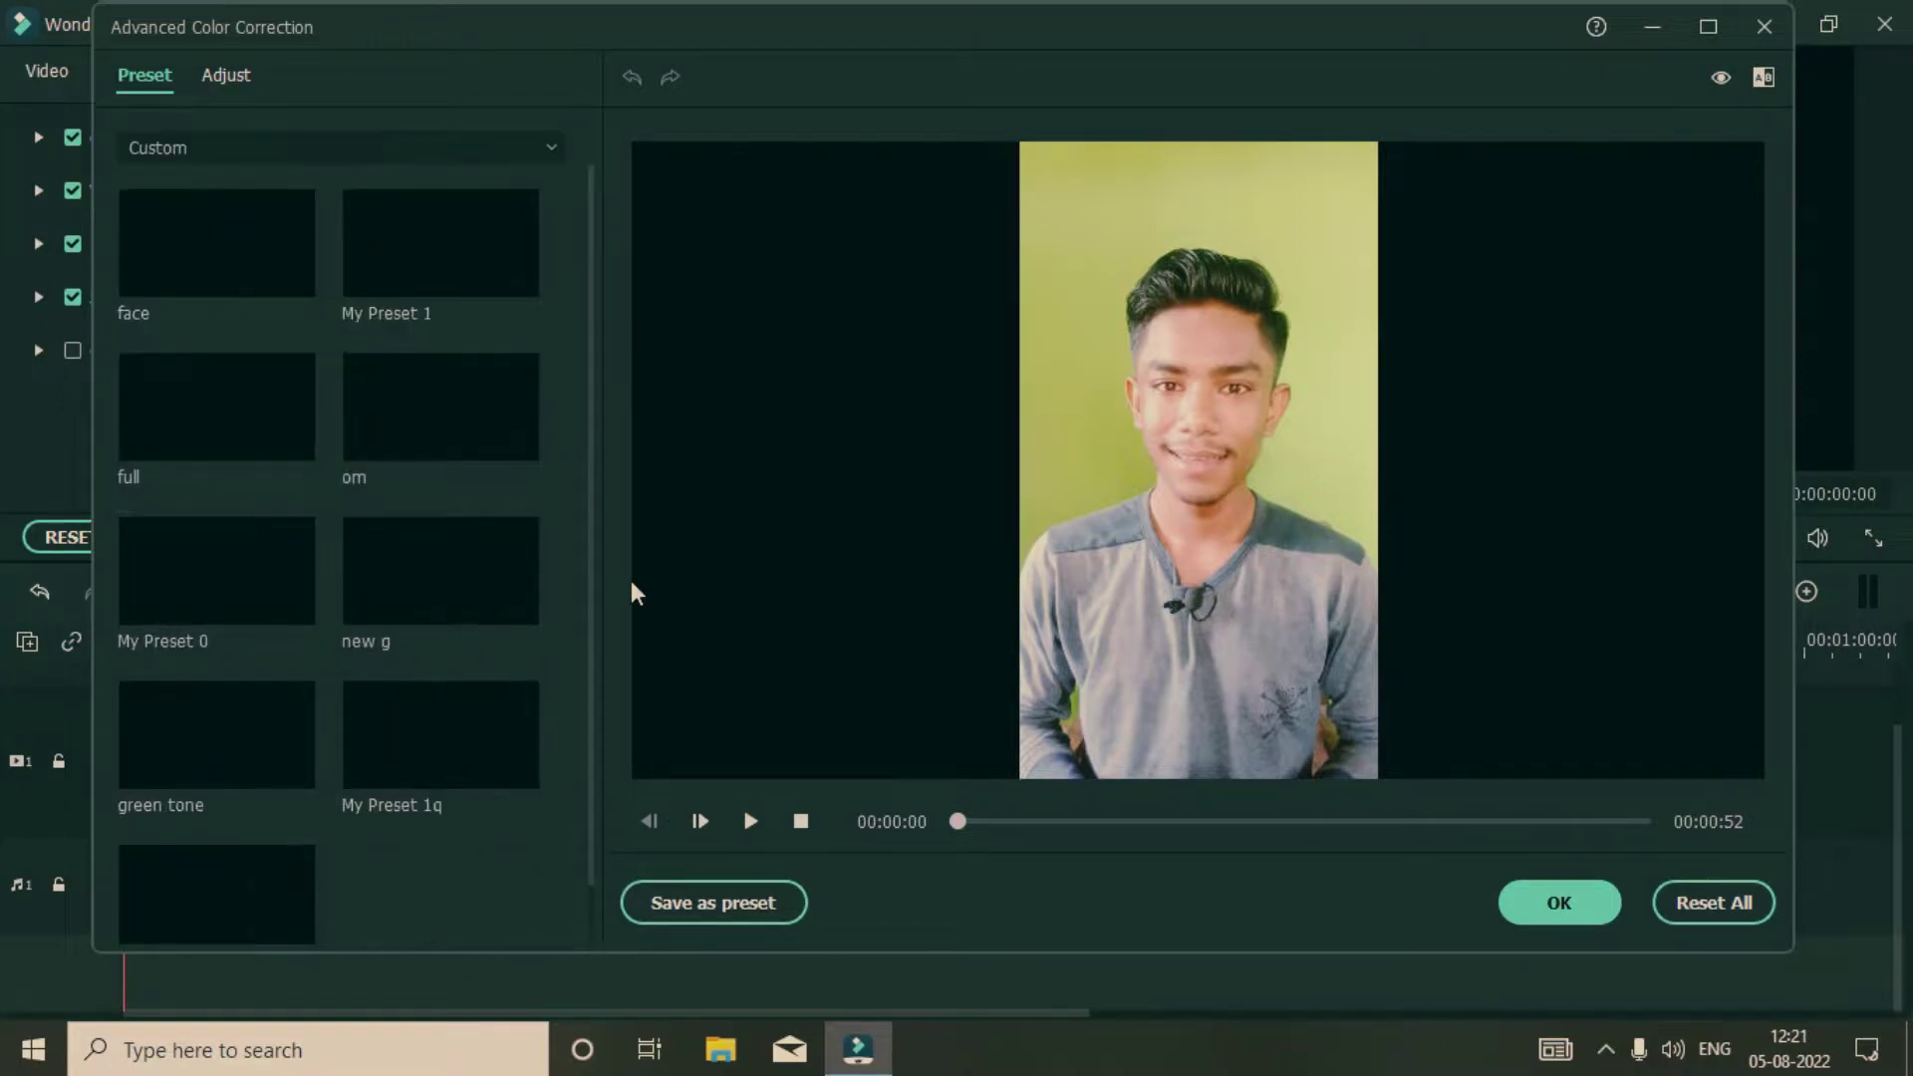
{"action": "scroll", "coordinate": [386, 741], "scroll_direction": "down", "scroll_amount": 1}
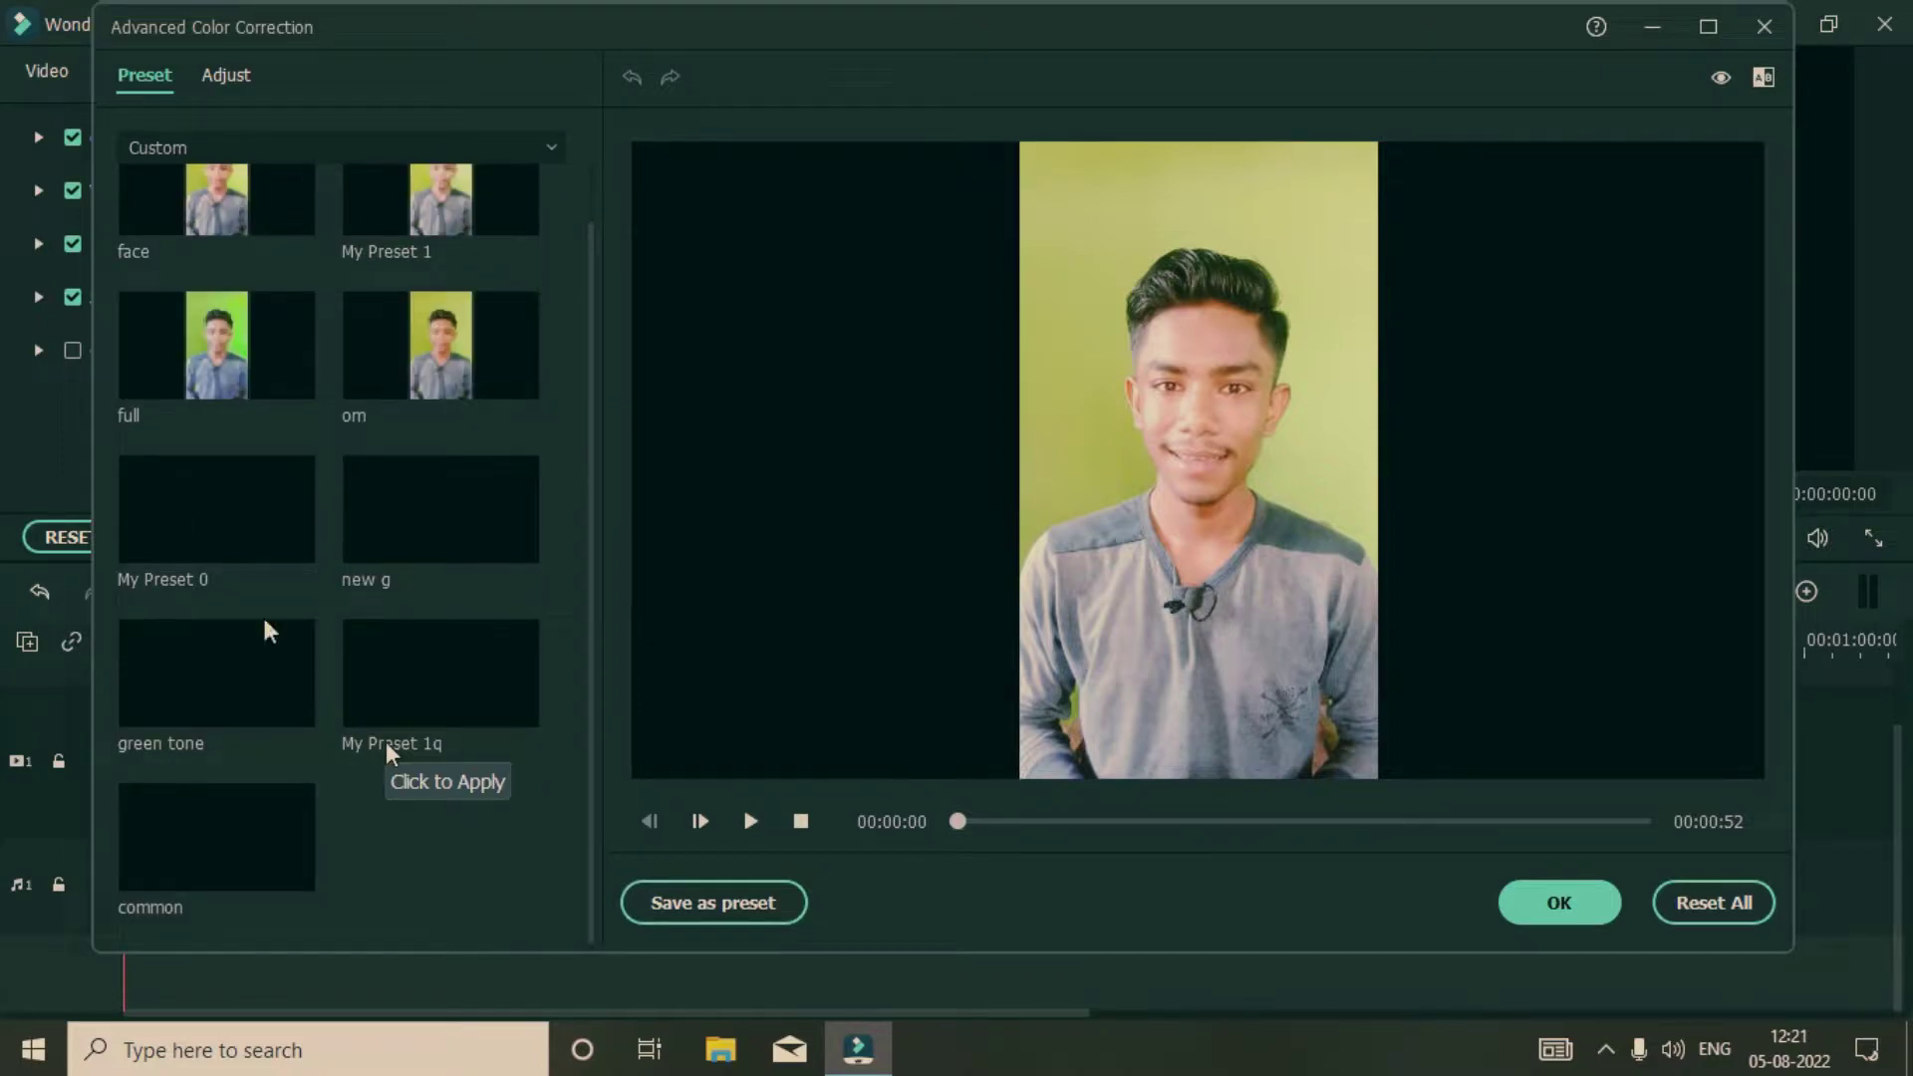
{"action": "scroll", "coordinate": [418, 743], "scroll_direction": "up", "scroll_amount": 1}
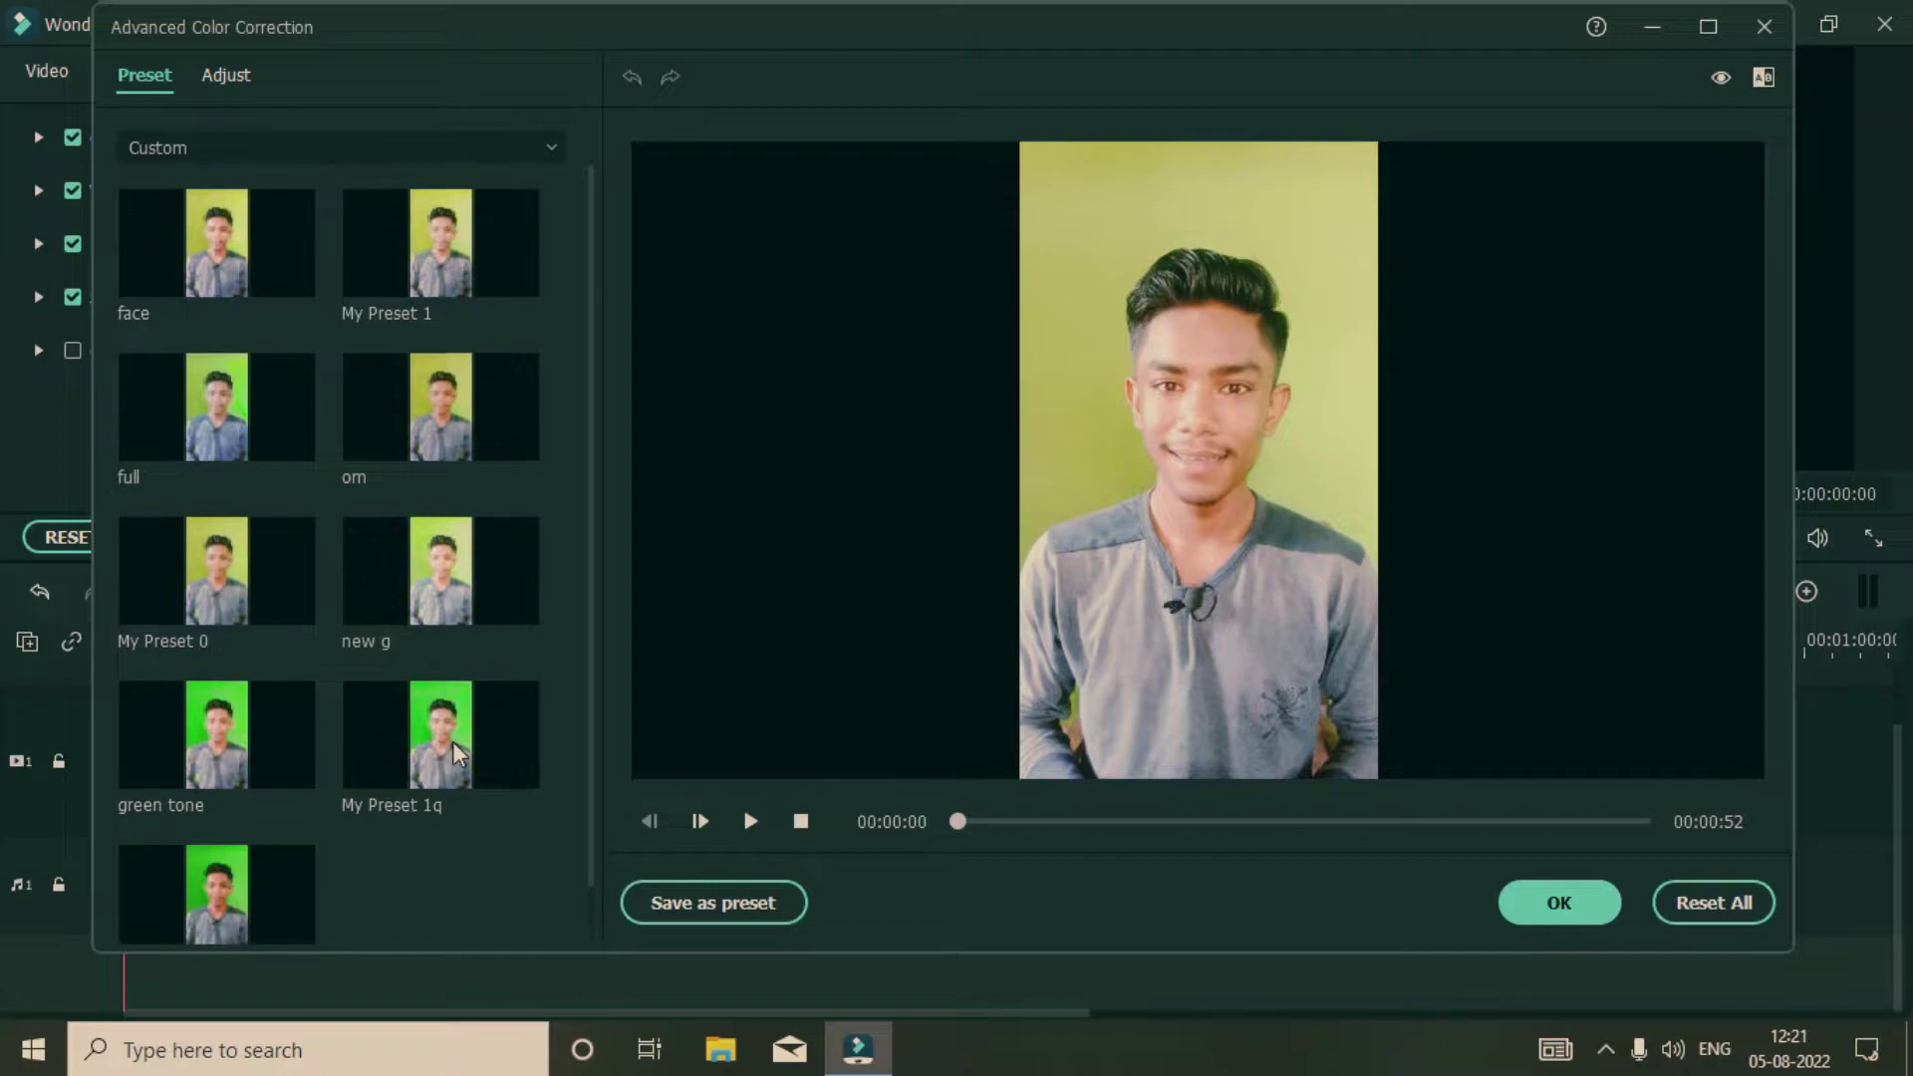
Try the custom presets My Preset 1q and common on the clip, and discard the correction
{"action": "left_click", "coordinate": [452, 741]}
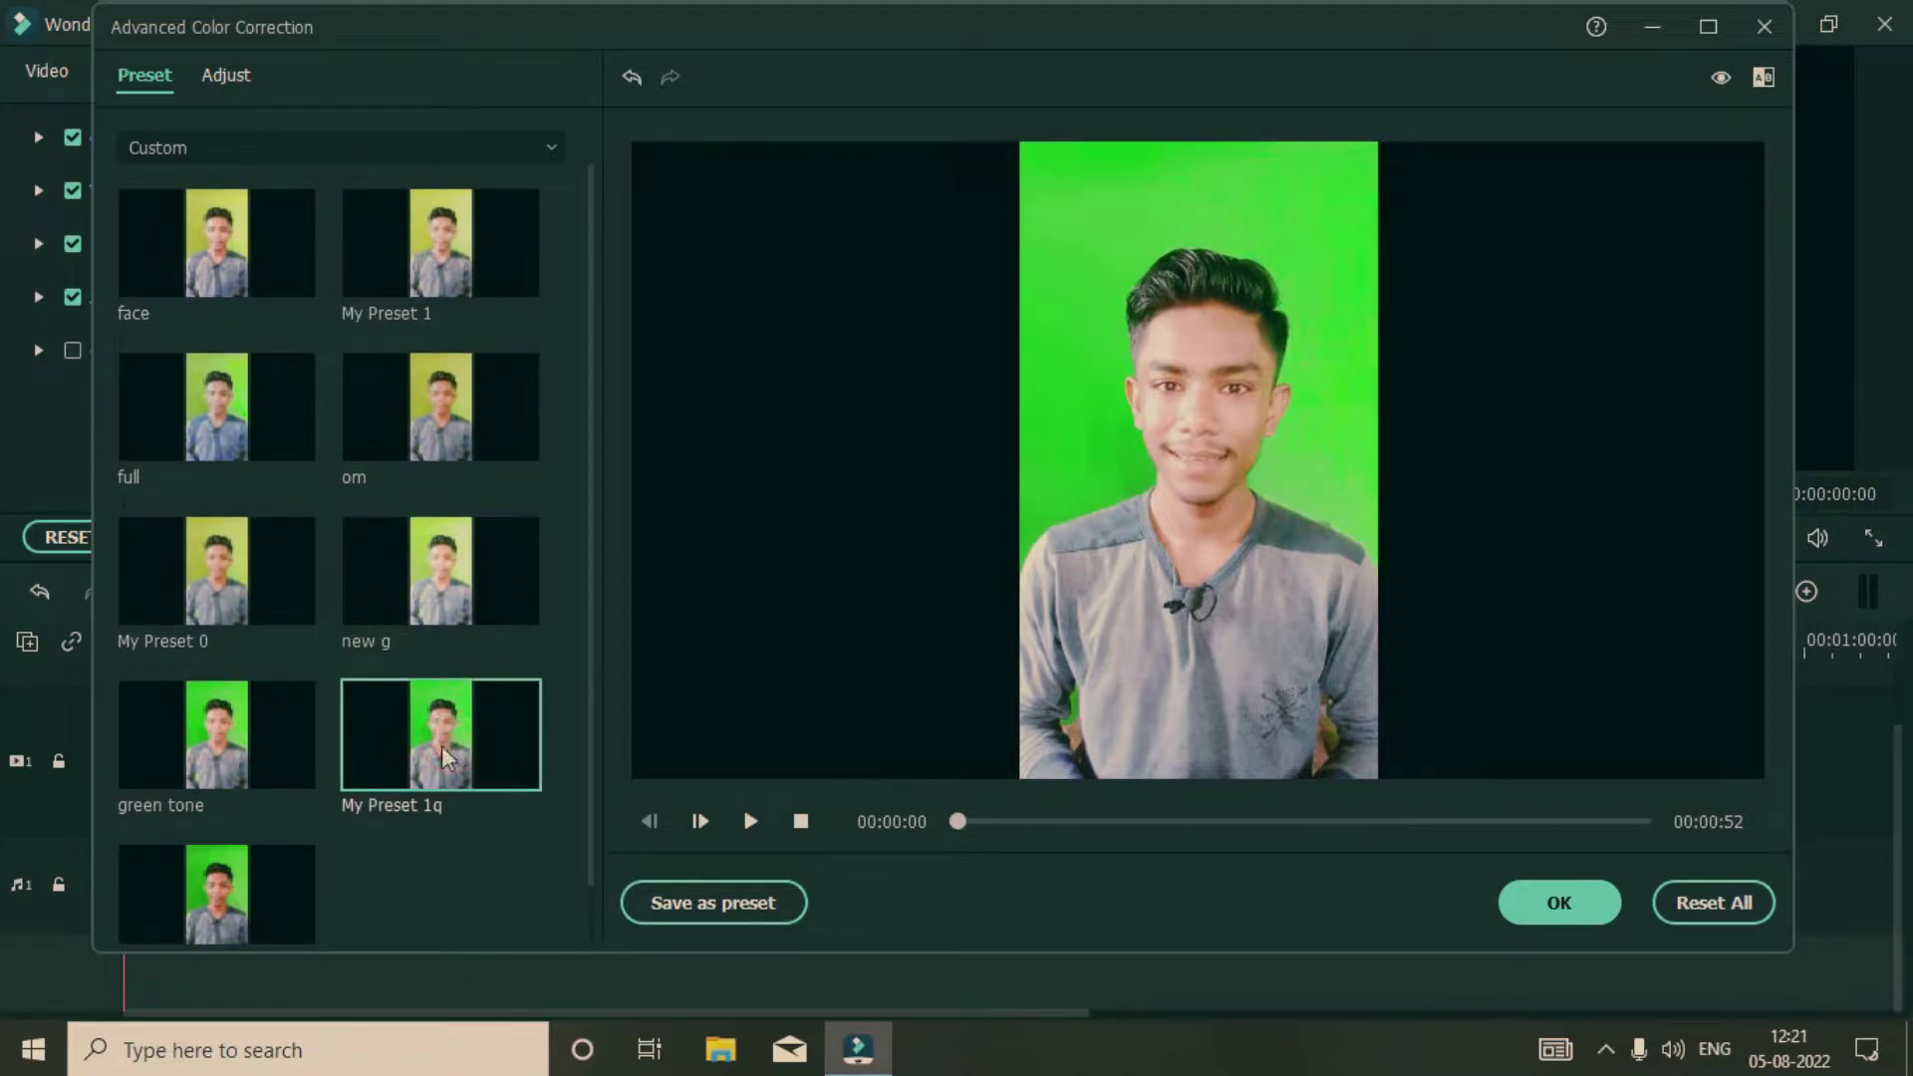
{"action": "left_click", "coordinate": [181, 866]}
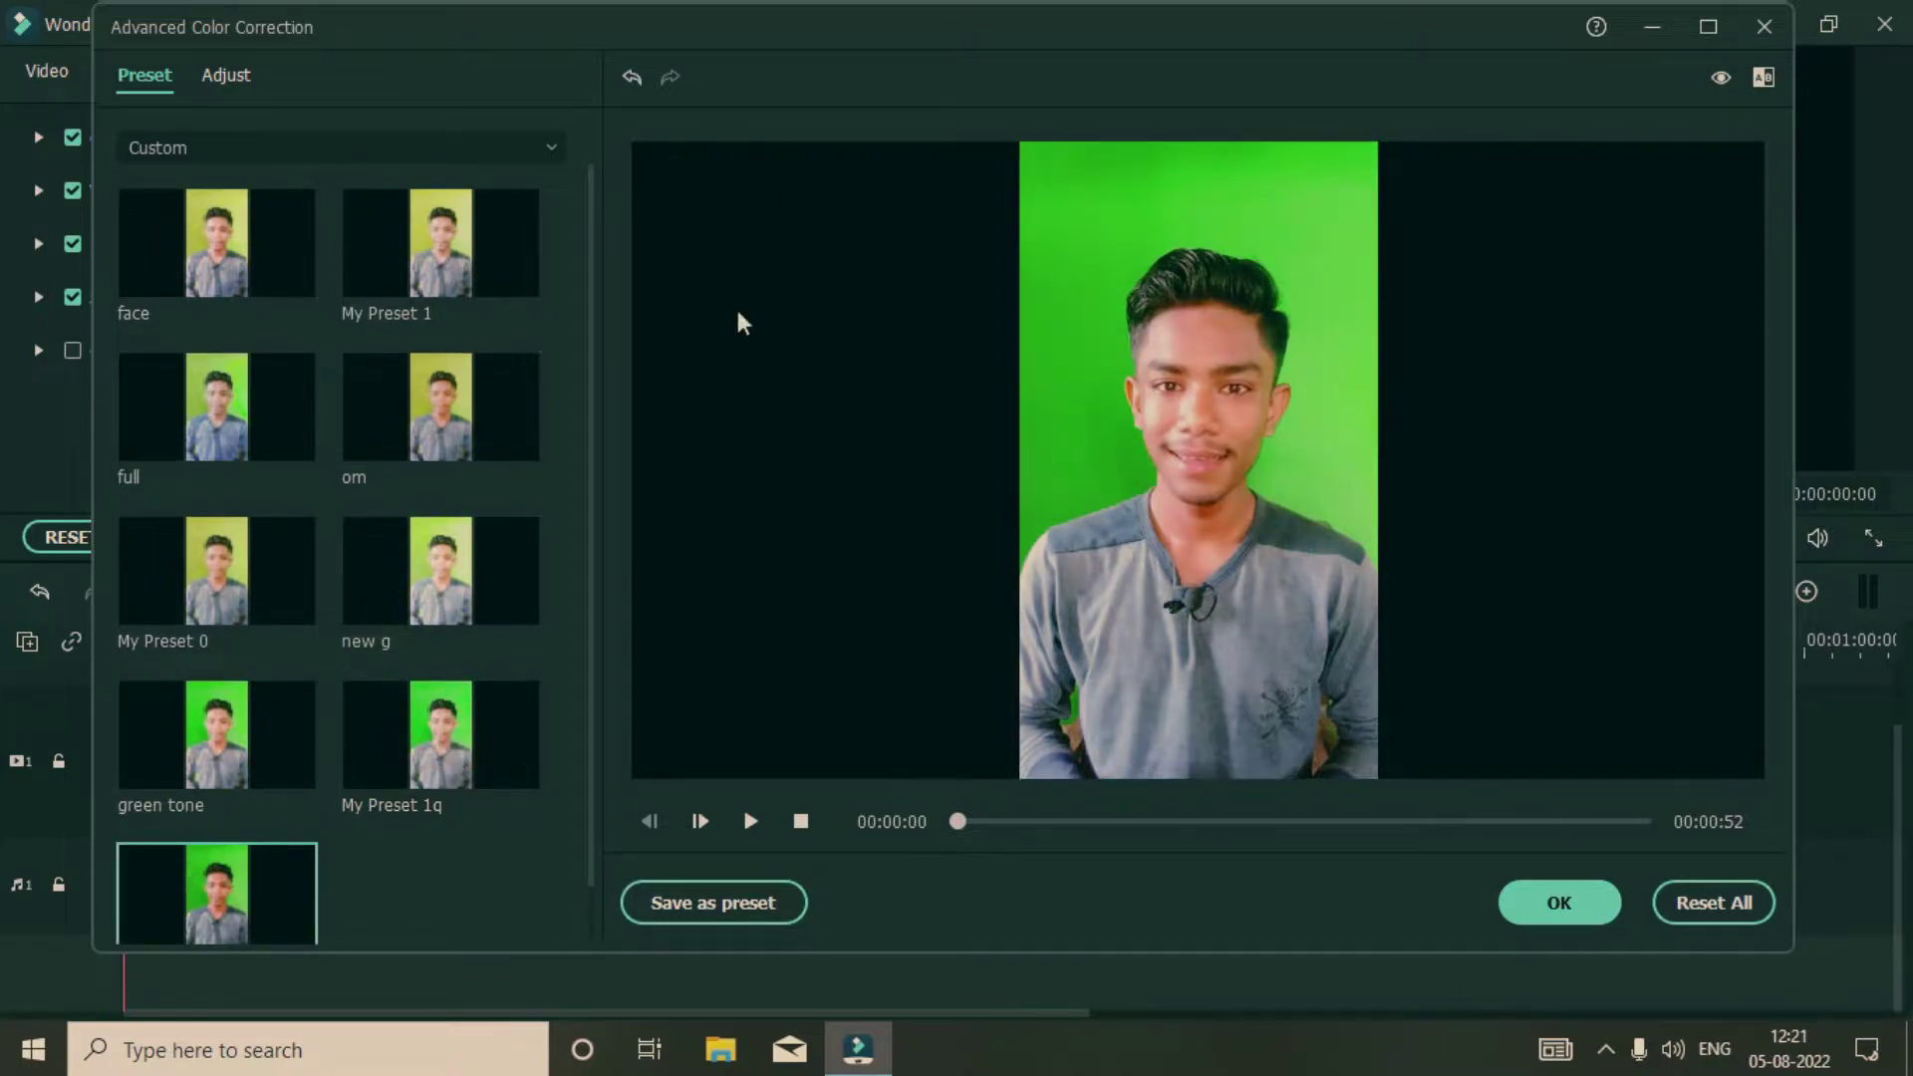
{"action": "left_click", "coordinate": [1713, 80]}
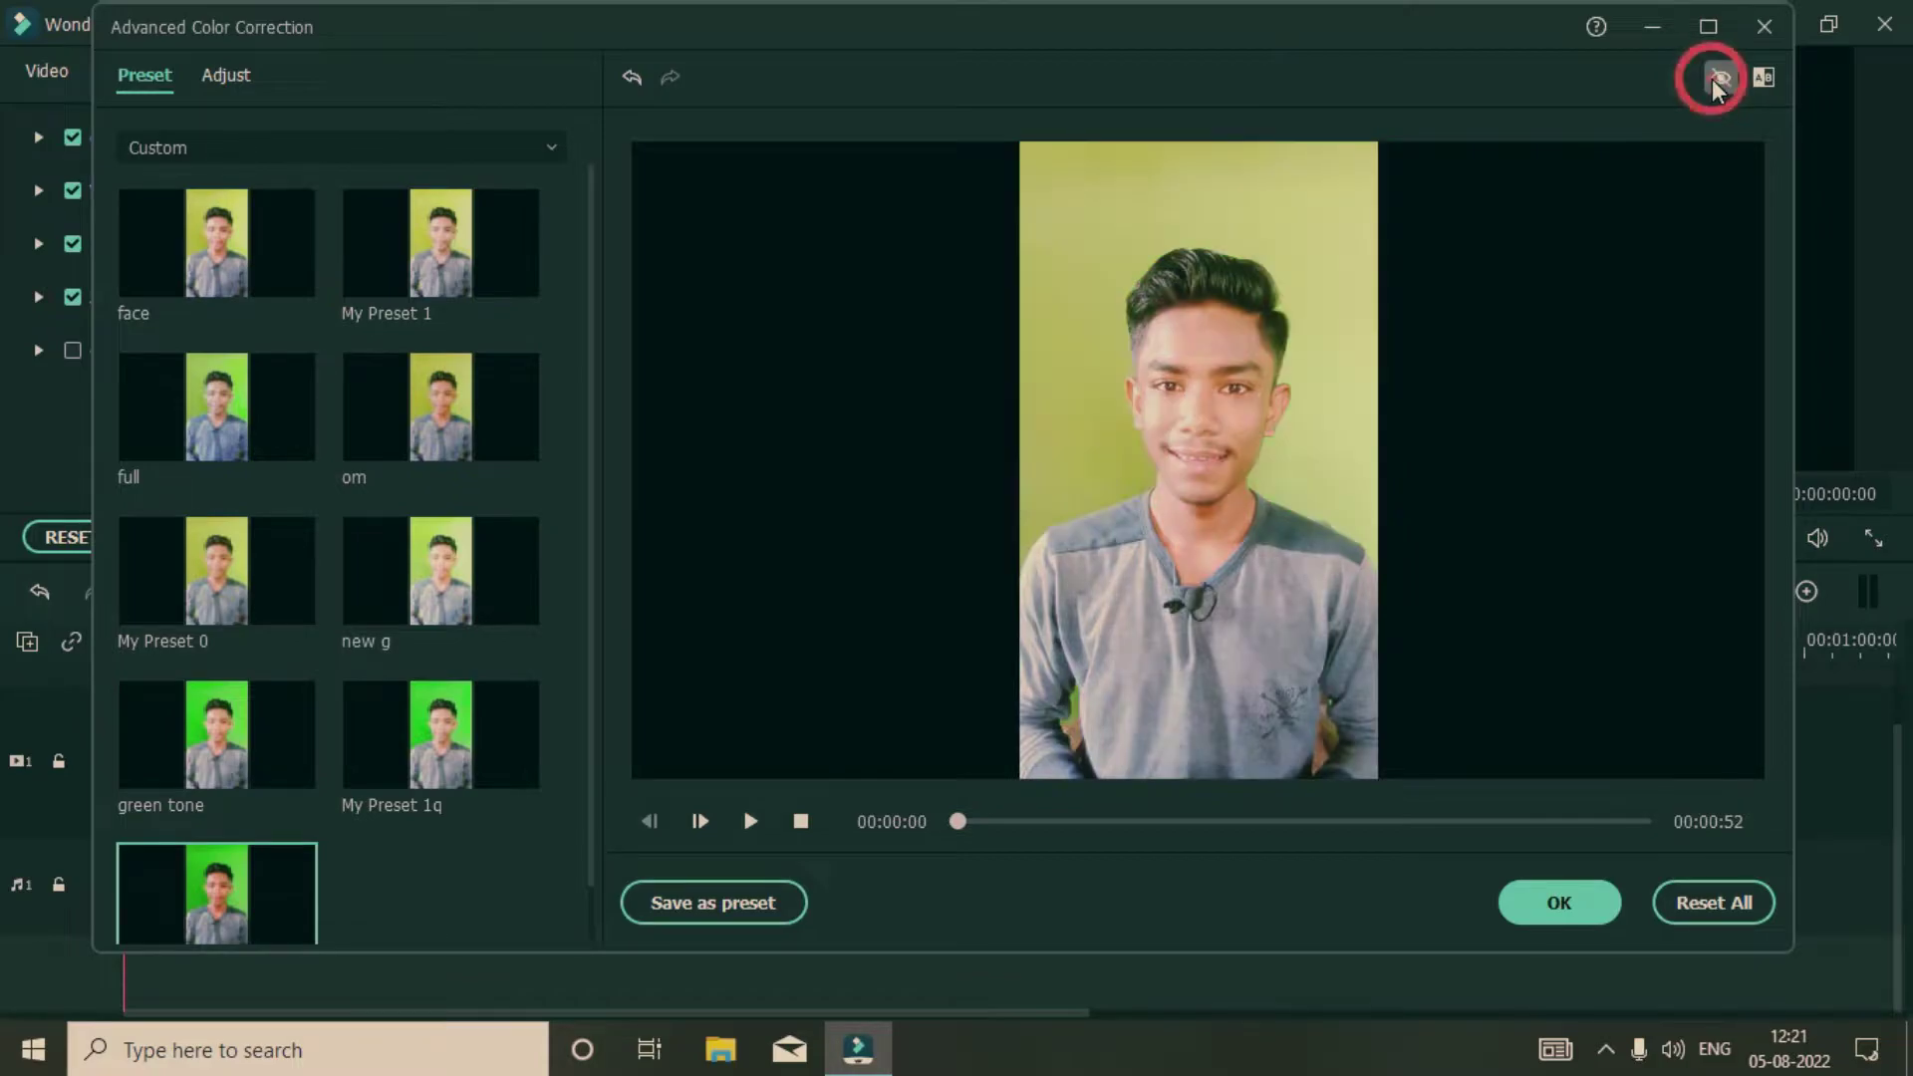
{"action": "left_click", "coordinate": [1711, 80]}
{"action": "left_click", "coordinate": [1761, 28]}
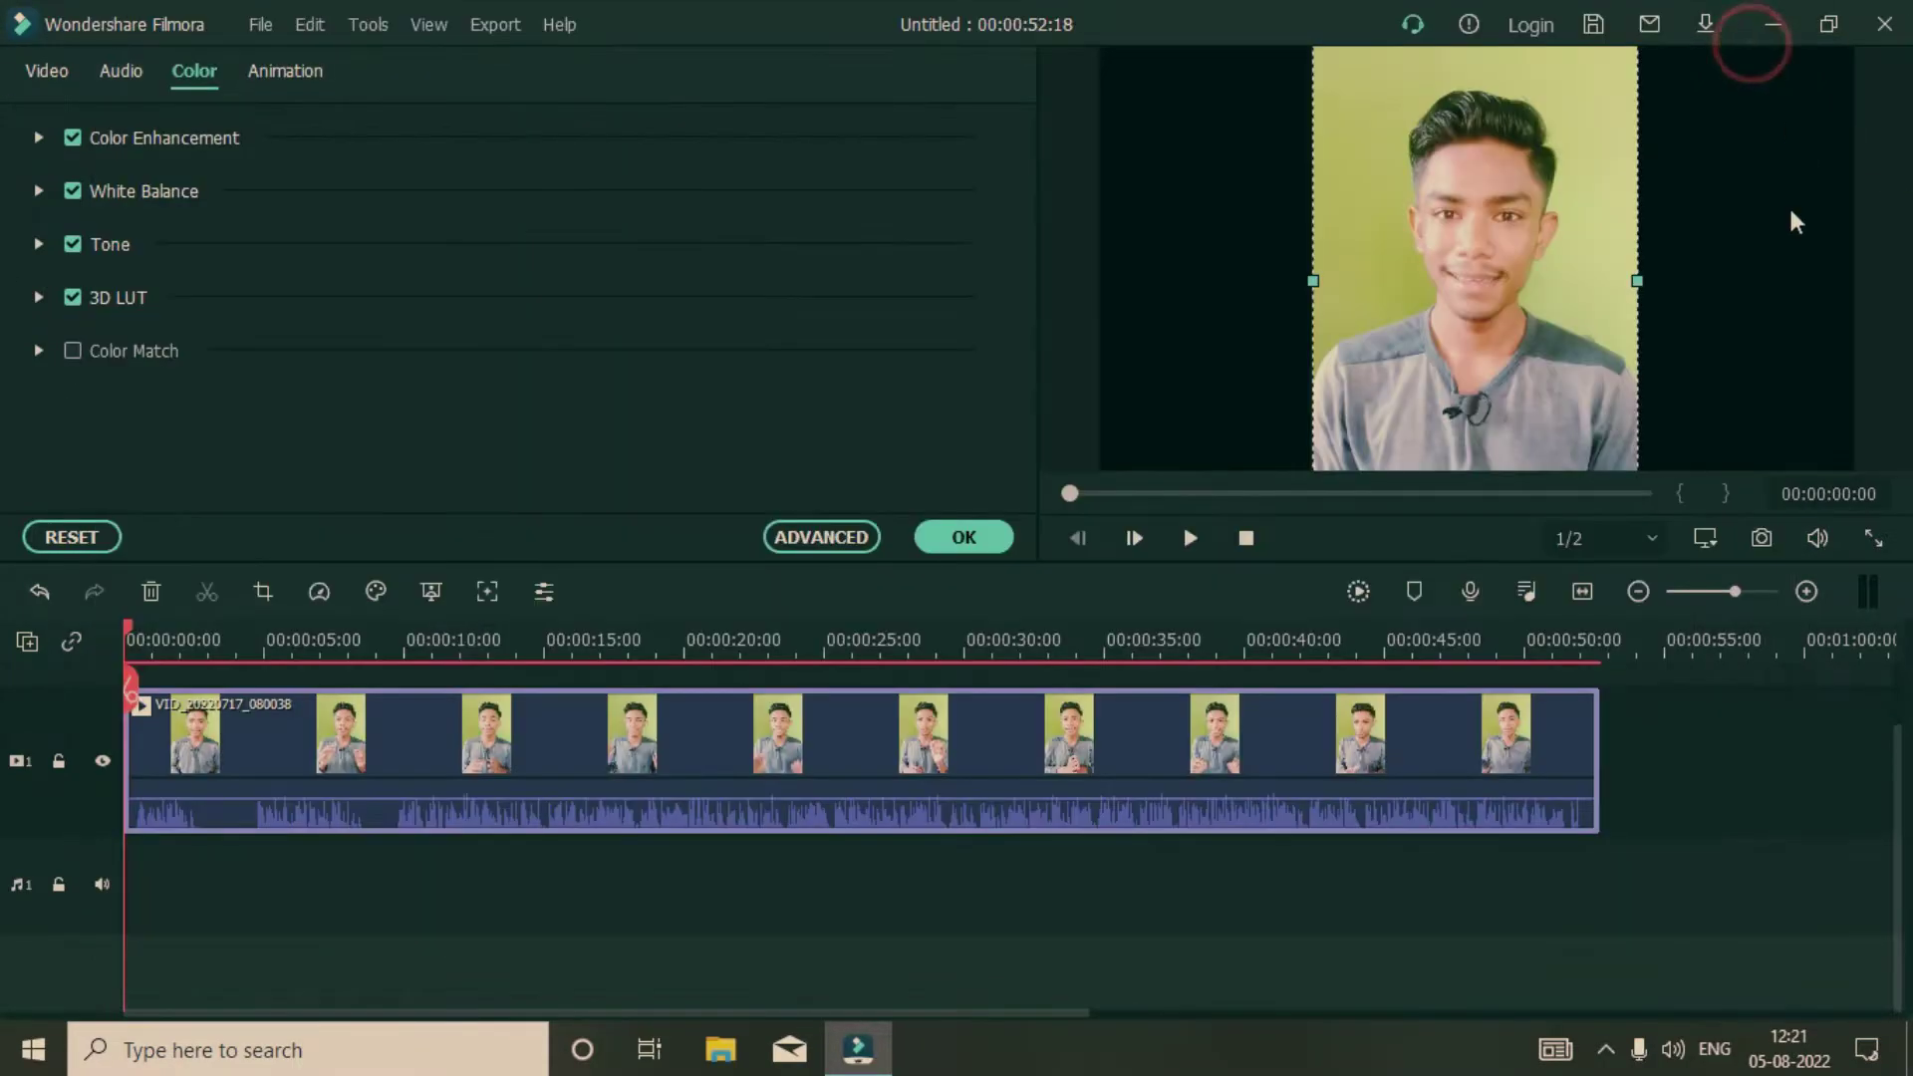
In manual advanced color correction, set the color enhancement threshold to 100 and the white balance temperature to -0.13
{"action": "left_click", "coordinate": [793, 538]}
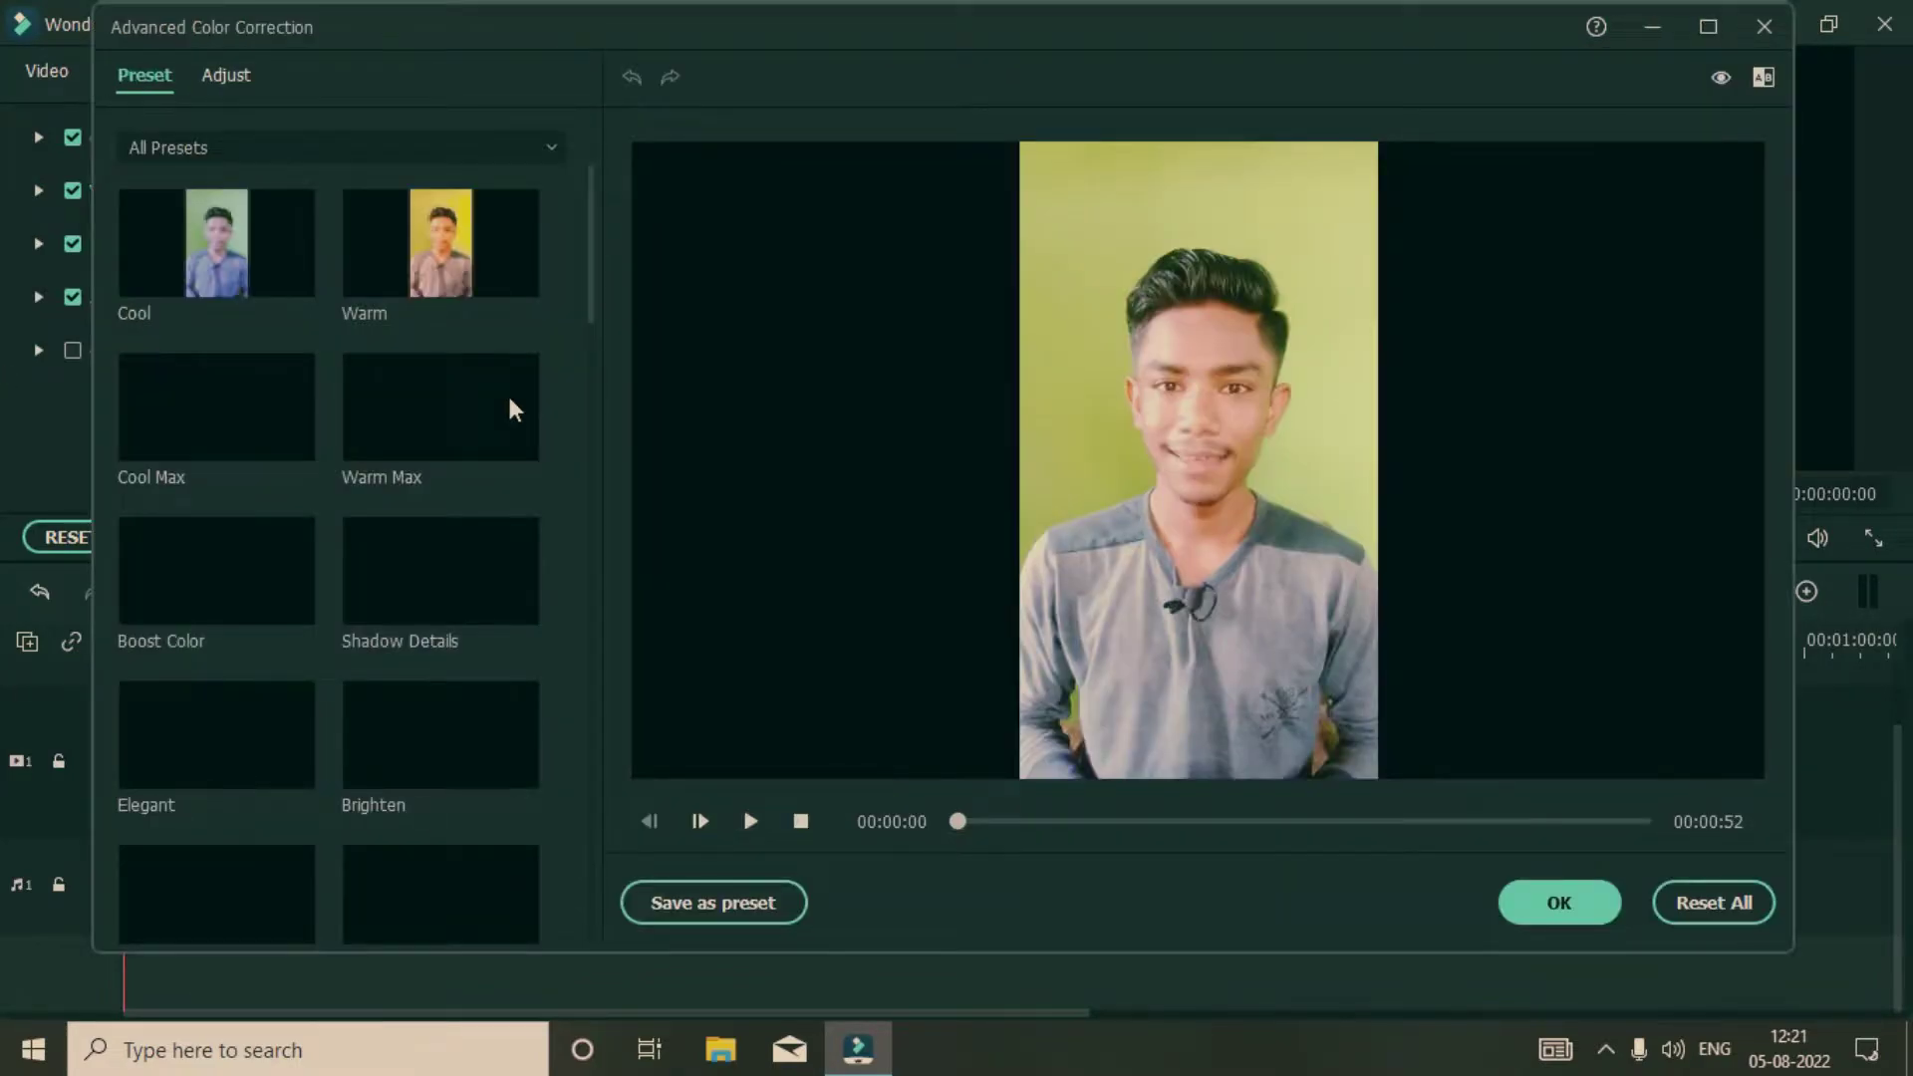
{"action": "left_click", "coordinate": [225, 75]}
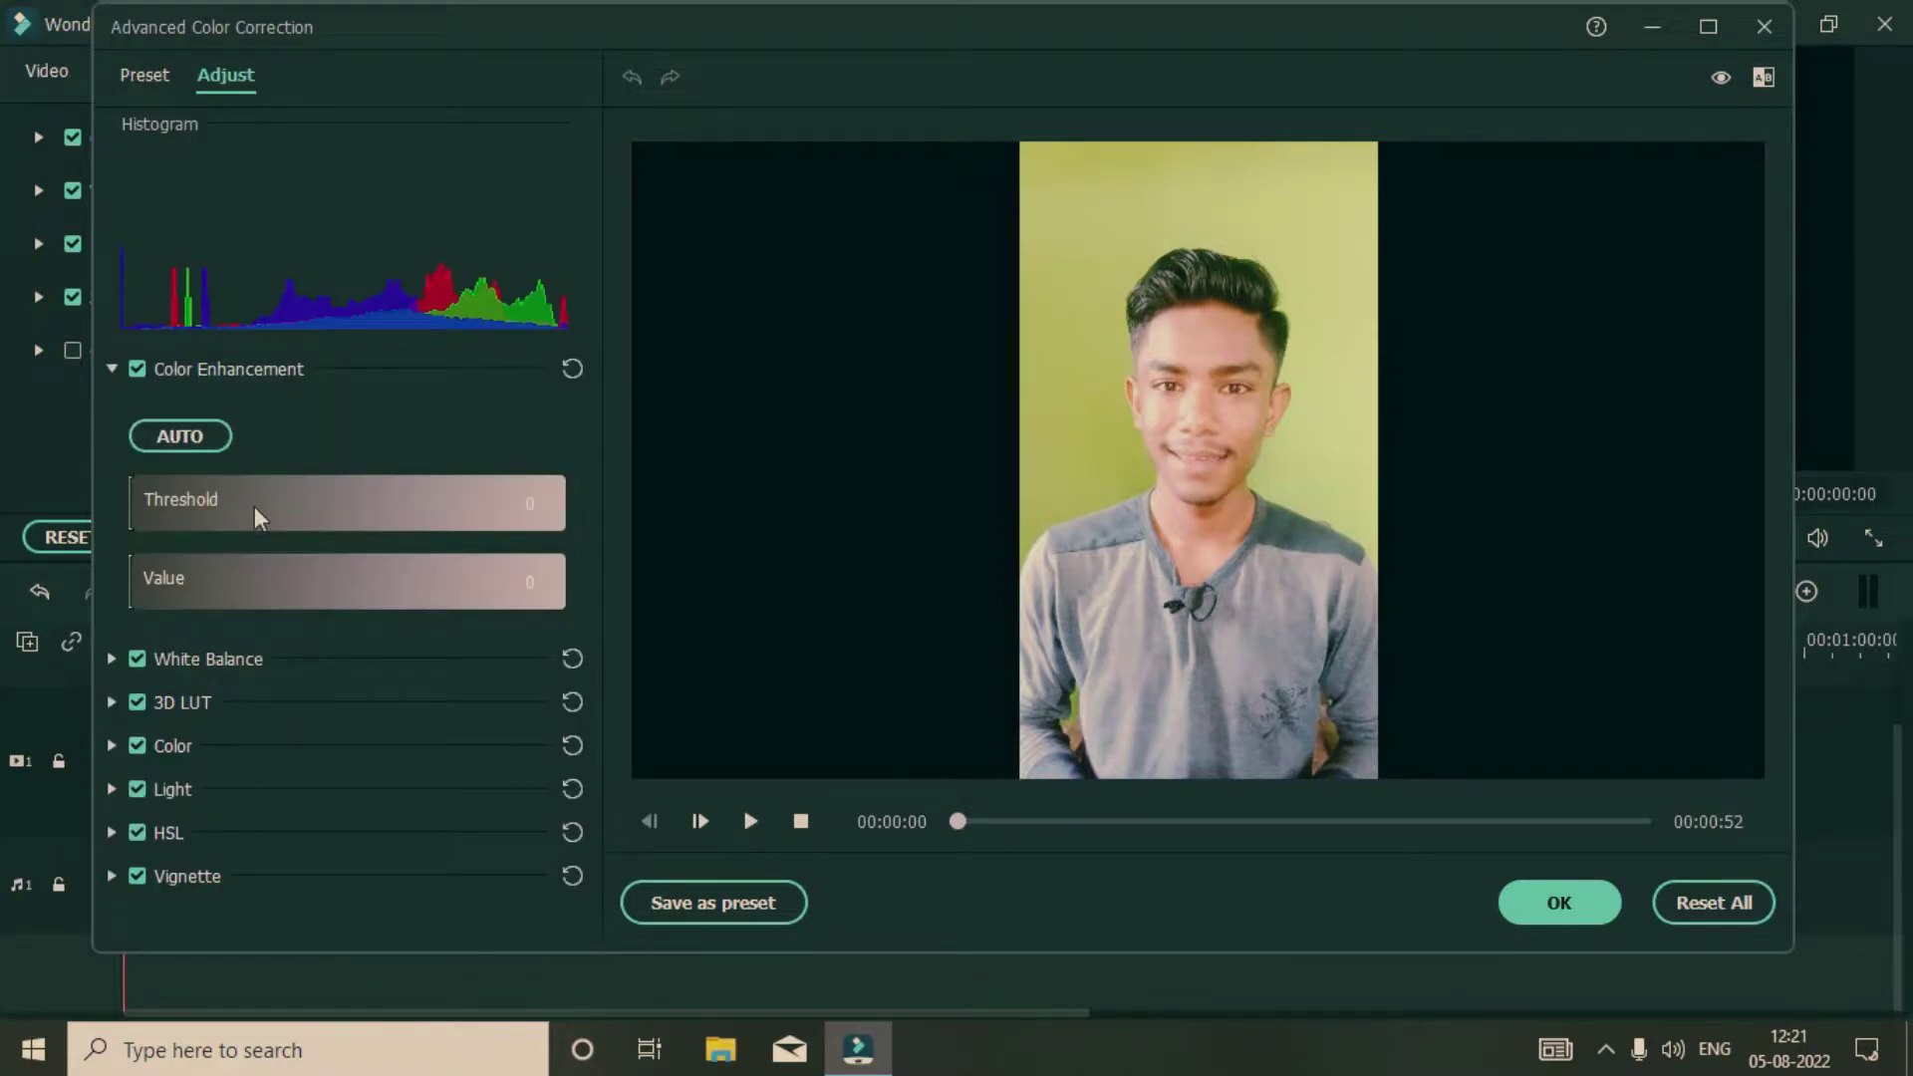
{"action": "left_click_drag", "start_coordinate": [181, 494], "coordinate": [720, 490]}
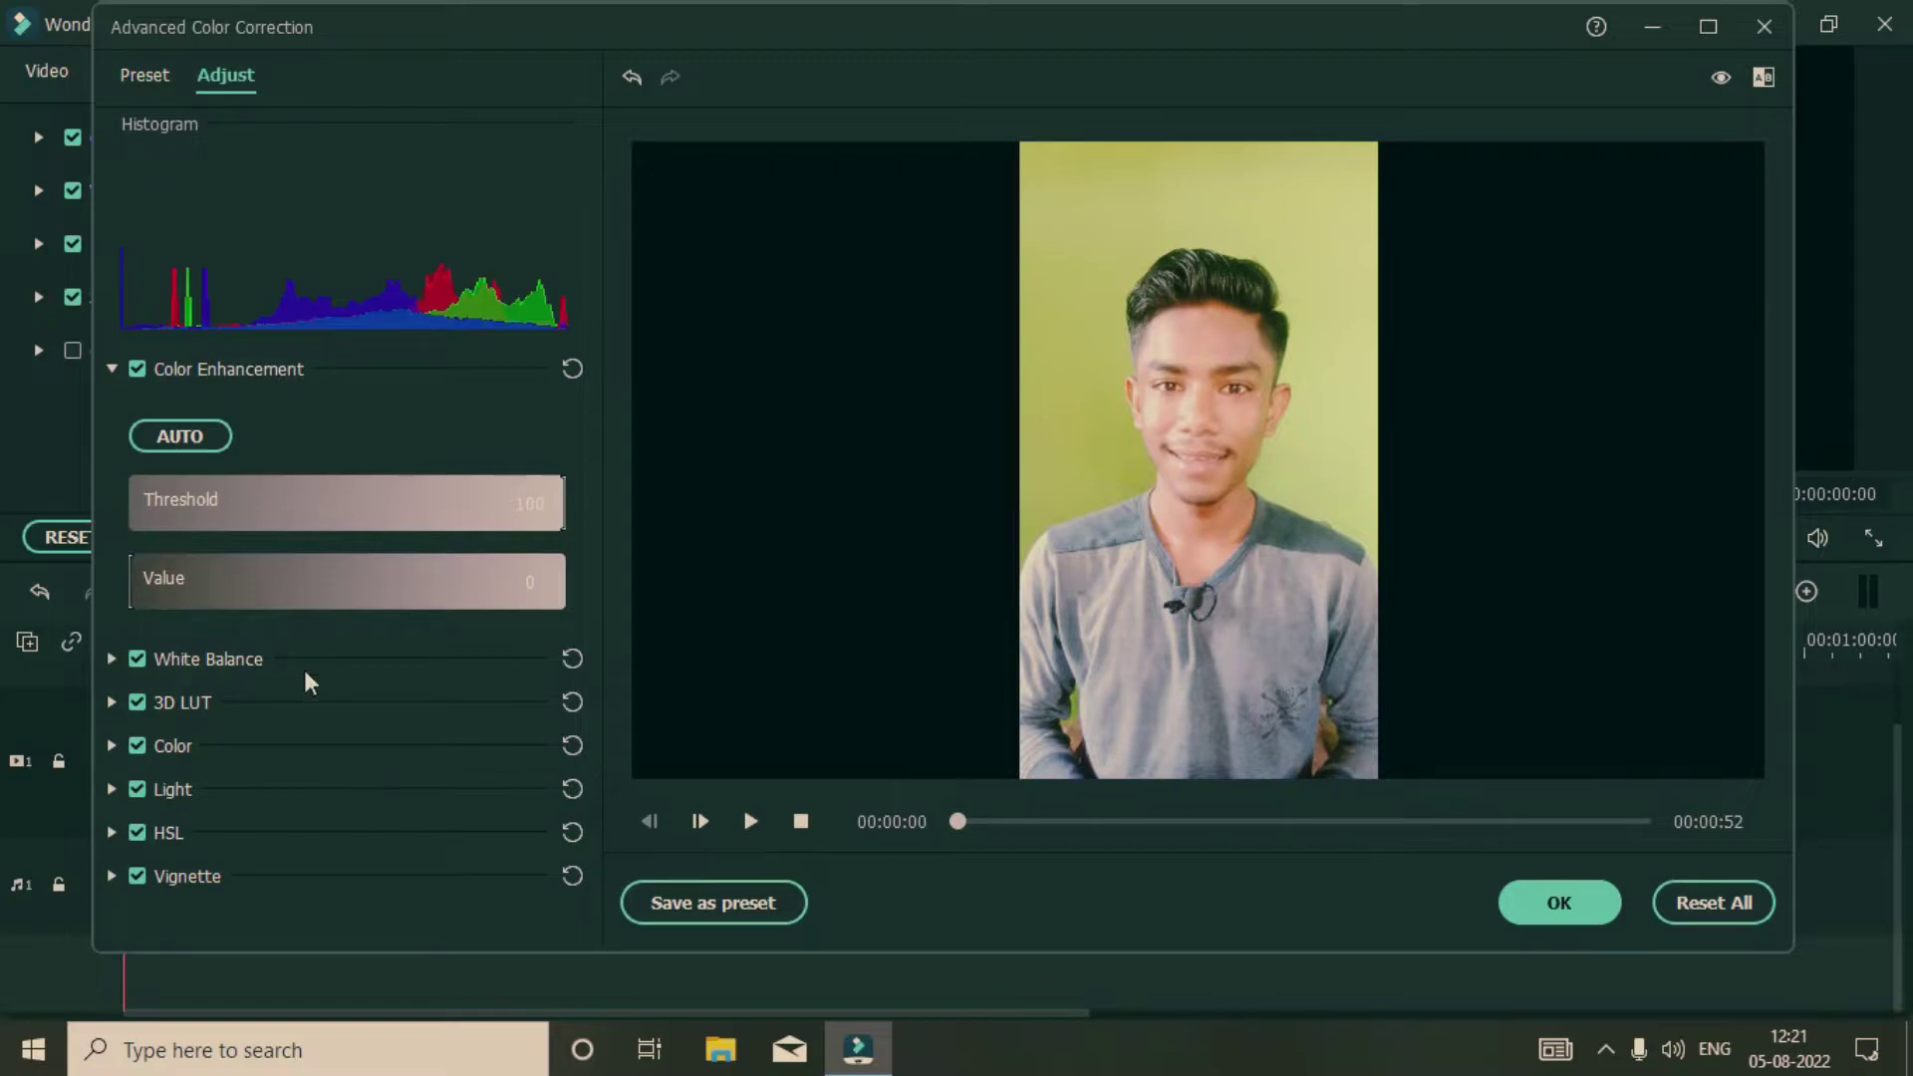
{"action": "left_click", "coordinate": [113, 660]}
{"action": "scroll", "coordinate": [343, 689], "scroll_direction": "down", "scroll_amount": 2}
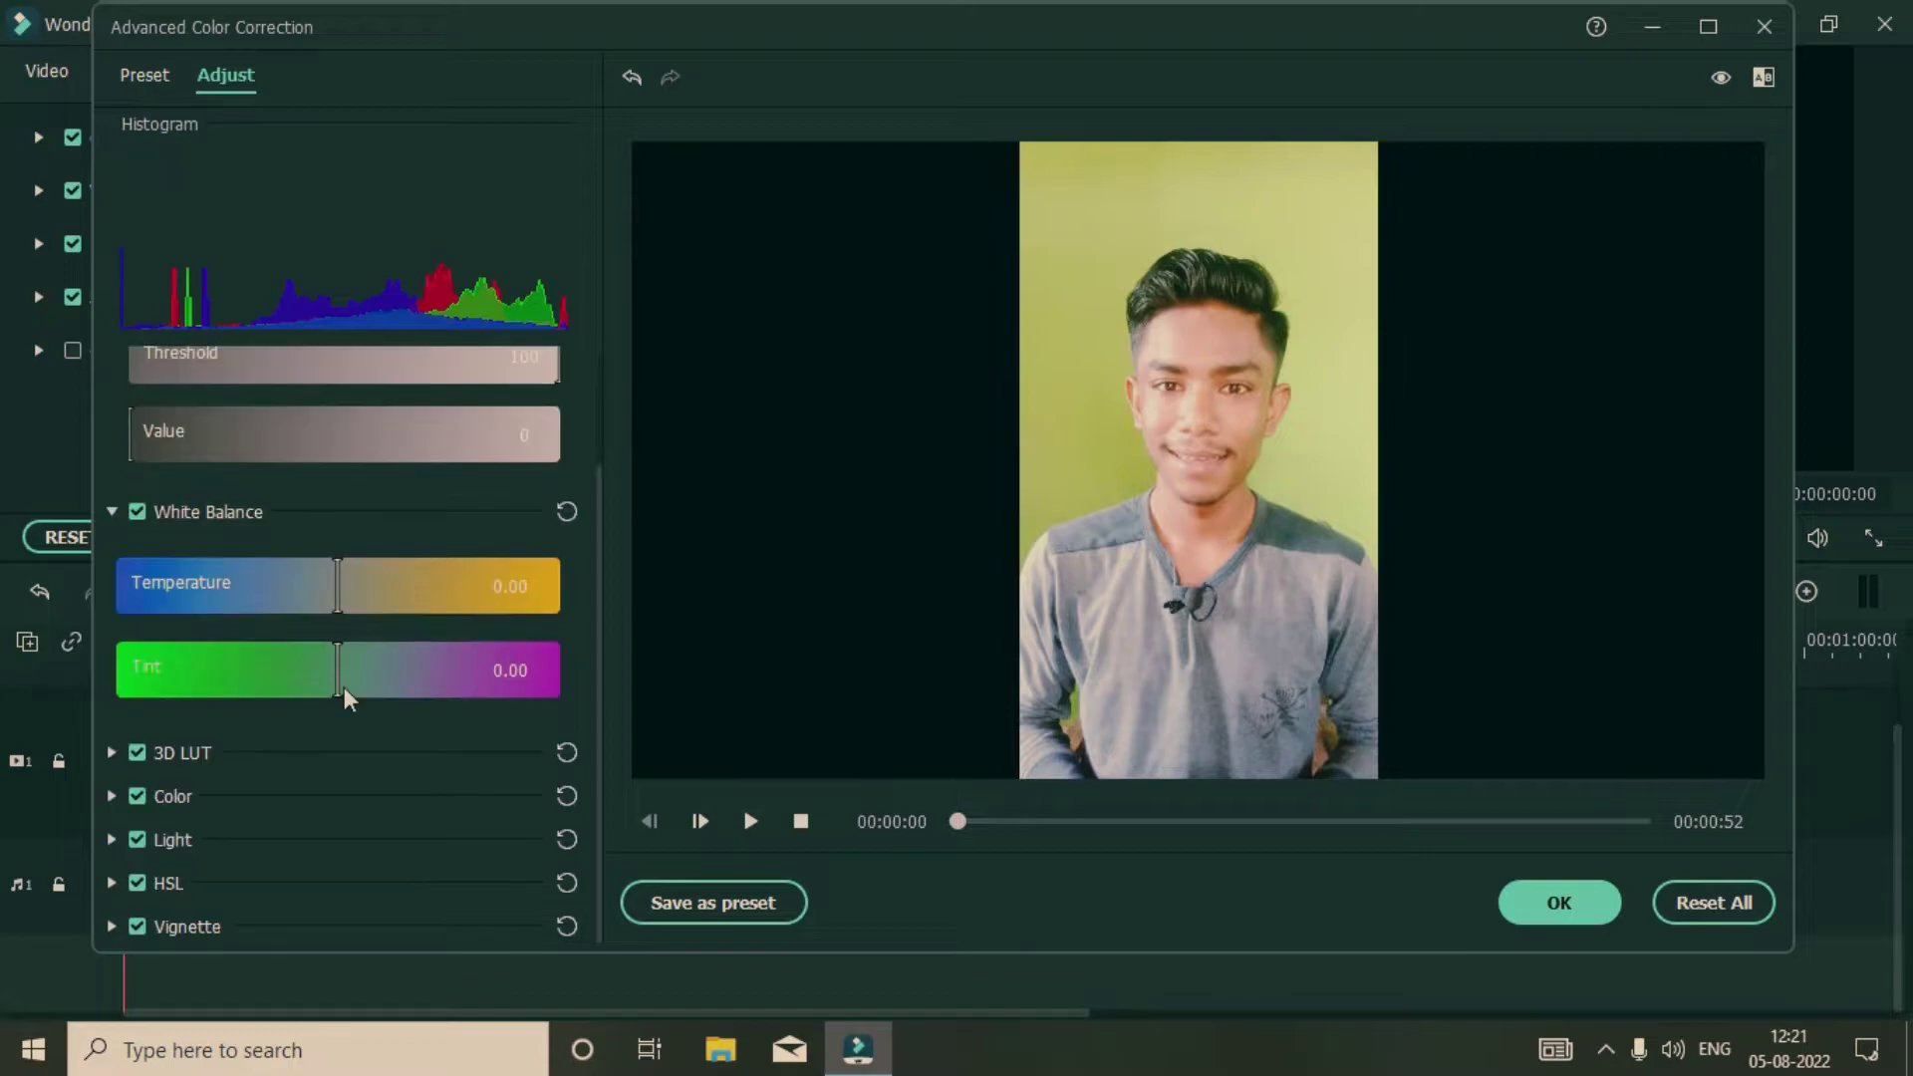
{"action": "mouse_move", "coordinate": [333, 601]}
{"action": "left_mouse_down"}
{"action": "mouse_move", "coordinate": [703, 577]}
{"action": "mouse_move", "coordinate": [202, 613]}
{"action": "mouse_move", "coordinate": [326, 631]}
{"action": "mouse_move", "coordinate": [257, 657]}
{"action": "mouse_move", "coordinate": [315, 607]}
{"action": "left_mouse_up"}
{"action": "mouse_move", "coordinate": [334, 671]}
{"action": "left_mouse_down"}
{"action": "mouse_move", "coordinate": [301, 690]}
{"action": "mouse_move", "coordinate": [568, 662]}
{"action": "mouse_move", "coordinate": [578, 638]}
{"action": "mouse_move", "coordinate": [235, 680]}
{"action": "mouse_move", "coordinate": [342, 666]}
{"action": "left_mouse_up"}
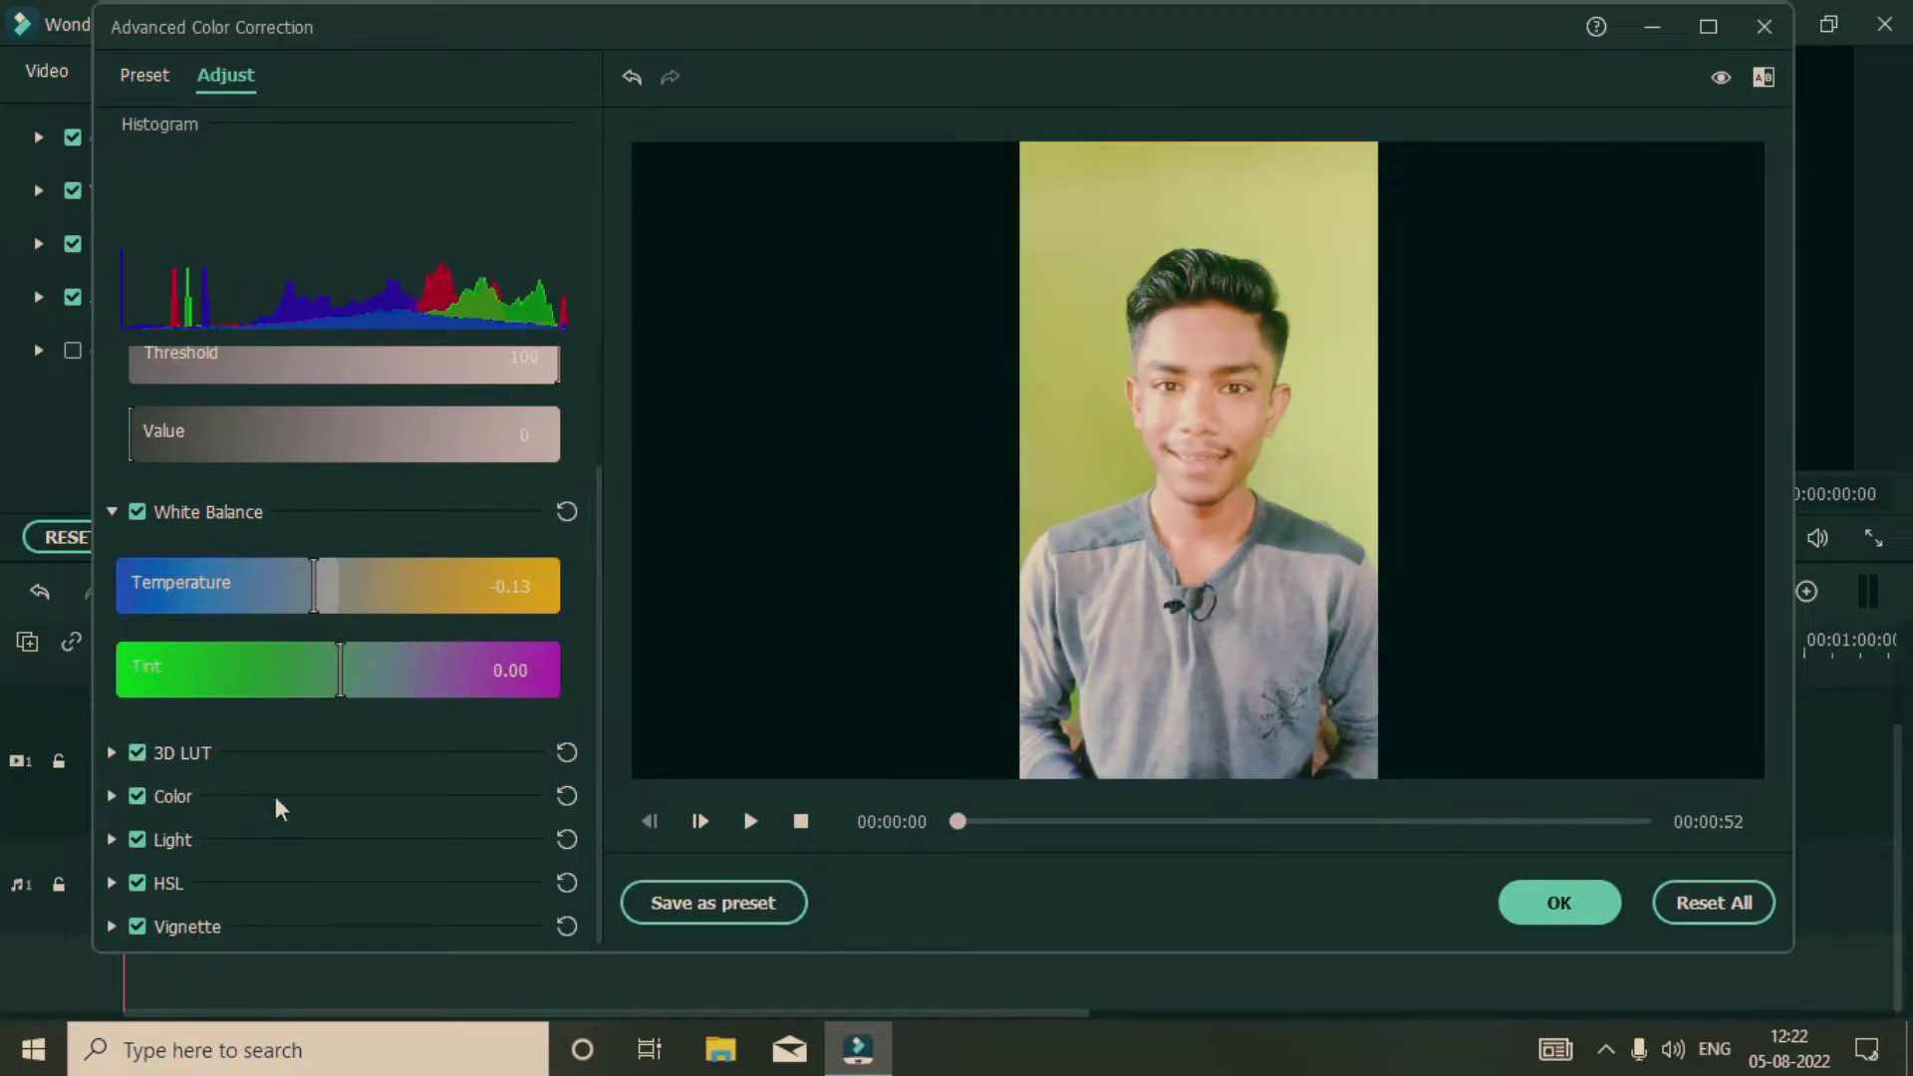
Set the color adjustments to exposure -4, brightness -2, contrast 4, vibrance 41 and saturation 1
{"action": "left_click", "coordinate": [110, 797]}
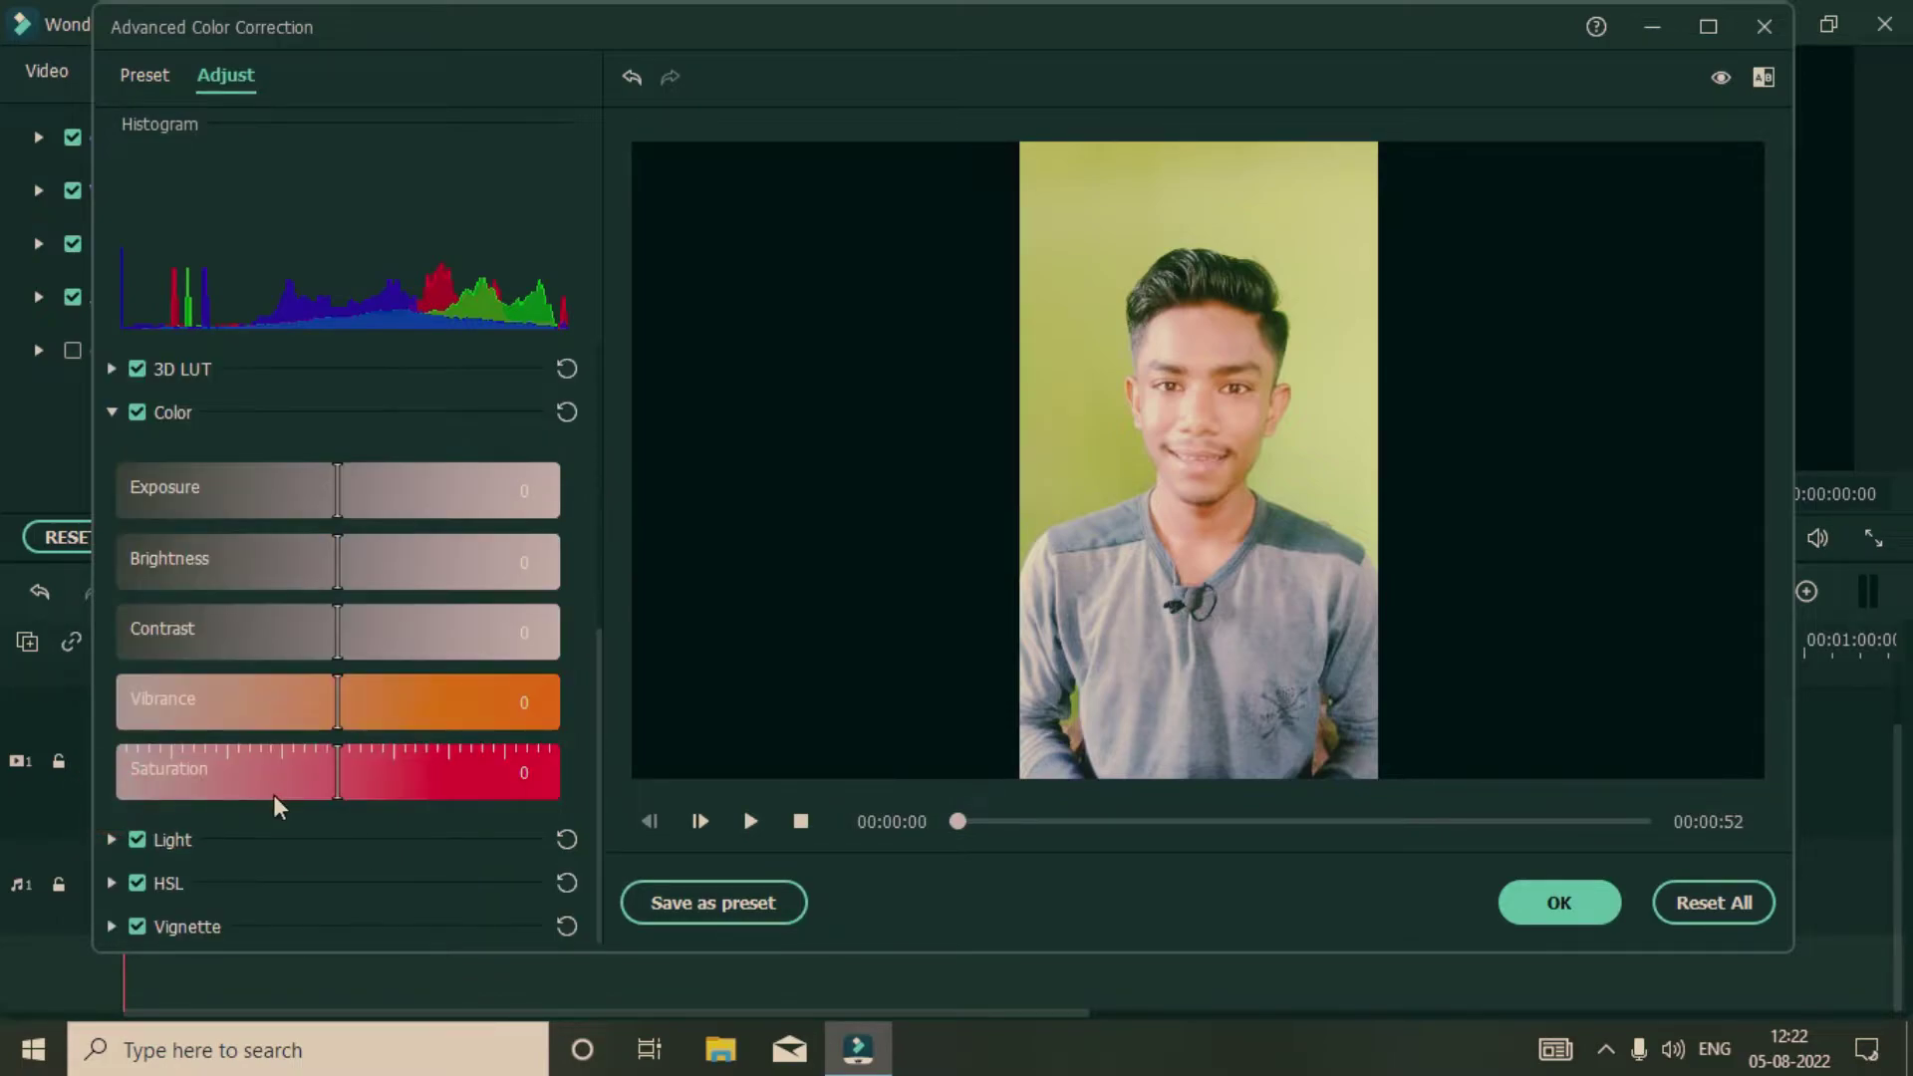
{"action": "mouse_move", "coordinate": [337, 482]}
{"action": "left_mouse_down"}
{"action": "mouse_move", "coordinate": [369, 482]}
{"action": "mouse_move", "coordinate": [242, 525]}
{"action": "mouse_move", "coordinate": [331, 510]}
{"action": "left_mouse_up"}
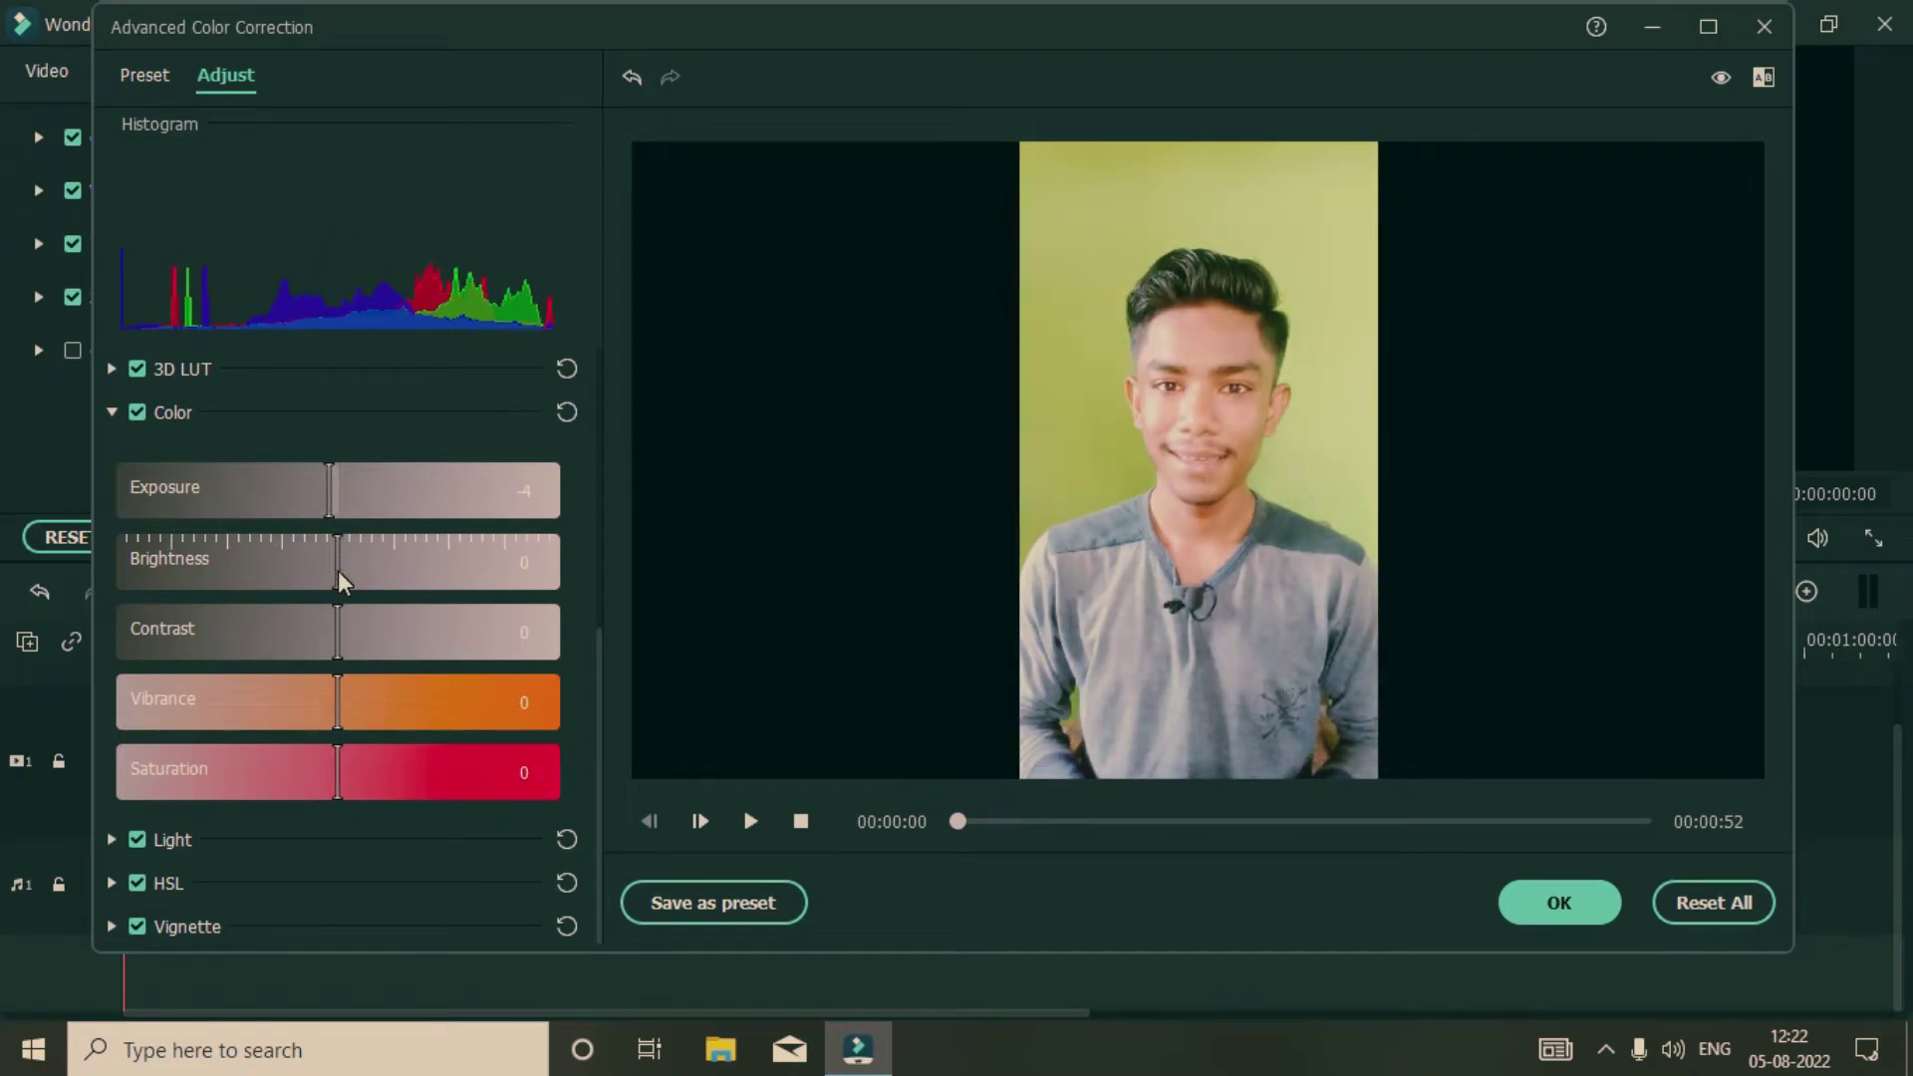
{"action": "left_click_drag", "start_coordinate": [340, 581], "coordinate": [430, 718]}
{"action": "mouse_move", "coordinate": [327, 793]}
{"action": "left_mouse_down"}
{"action": "mouse_move", "coordinate": [385, 781]}
{"action": "mouse_move", "coordinate": [340, 798]}
{"action": "left_mouse_up"}
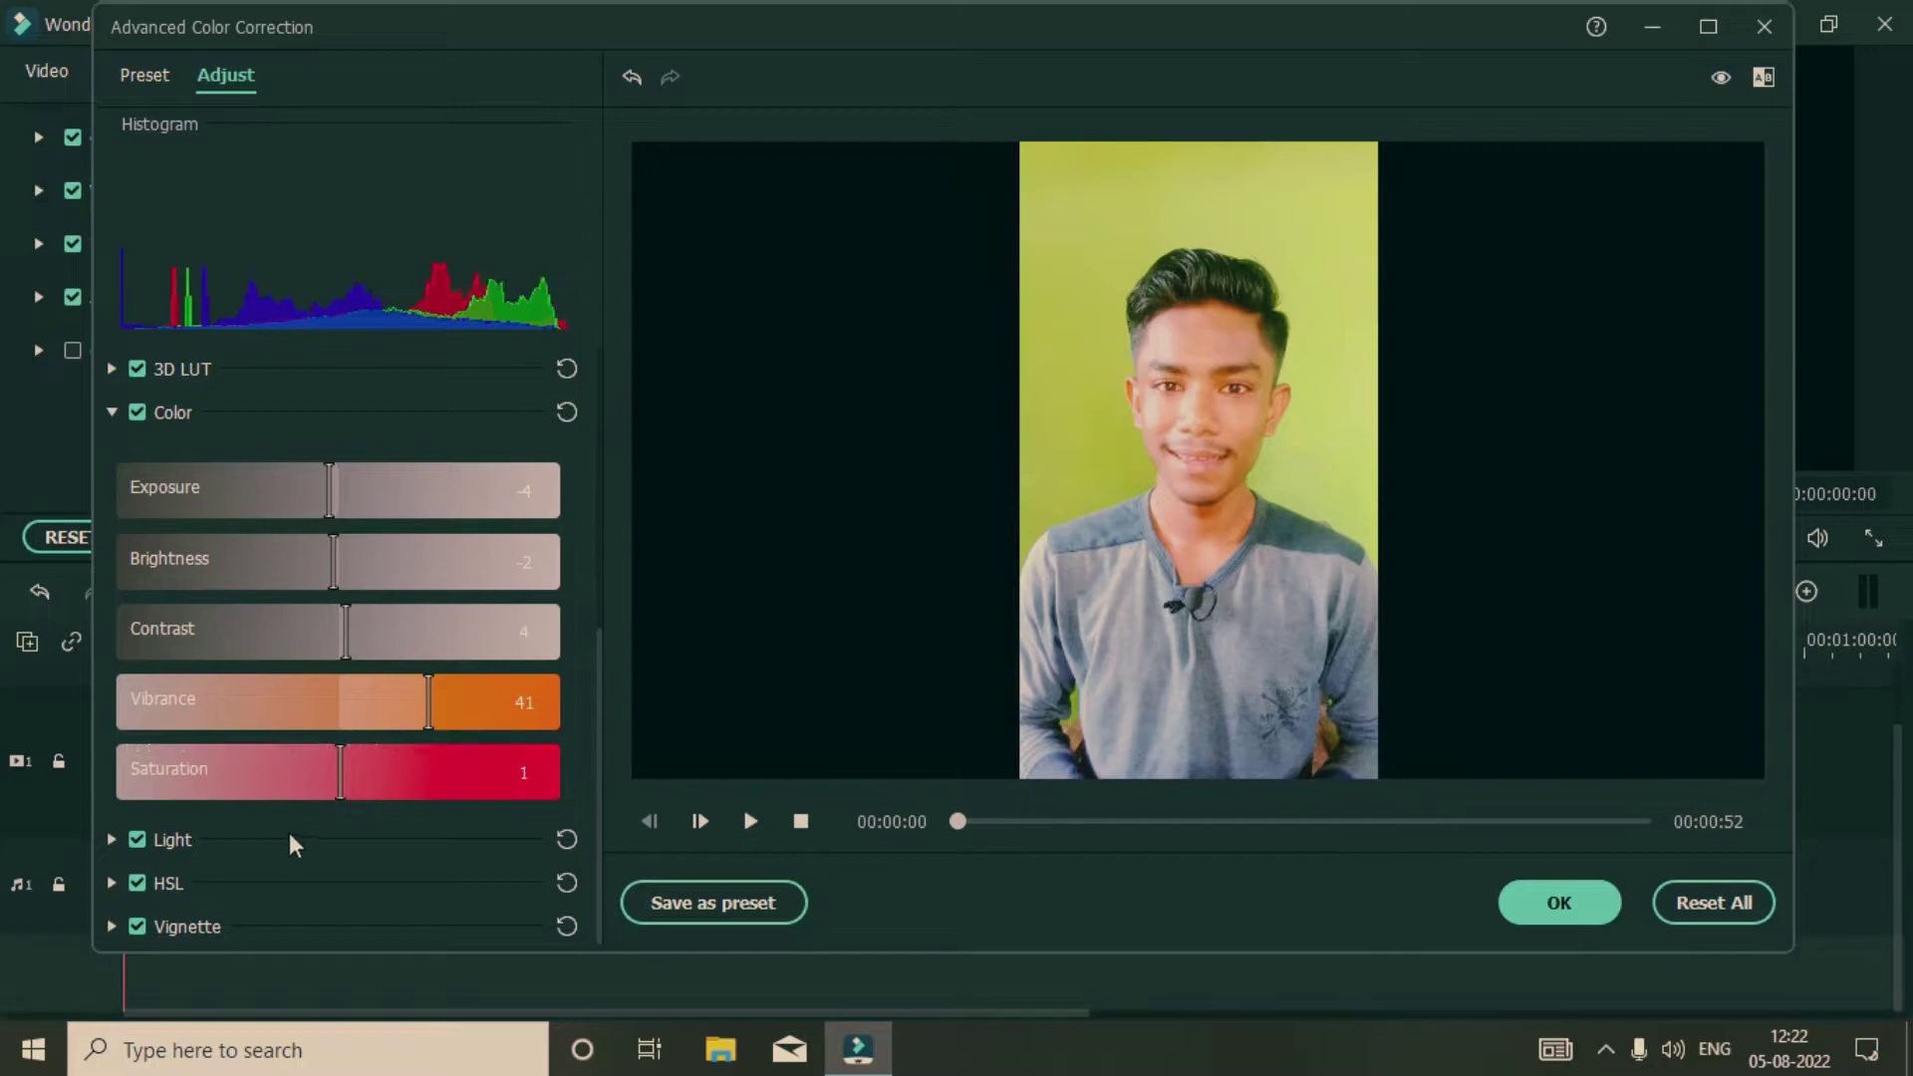
Adjust the red range in HSL to hue -9, saturation 7 and luminance -7
{"action": "left_click", "coordinate": [107, 883]}
{"action": "scroll", "coordinate": [283, 828], "scroll_direction": "down", "scroll_amount": 3}
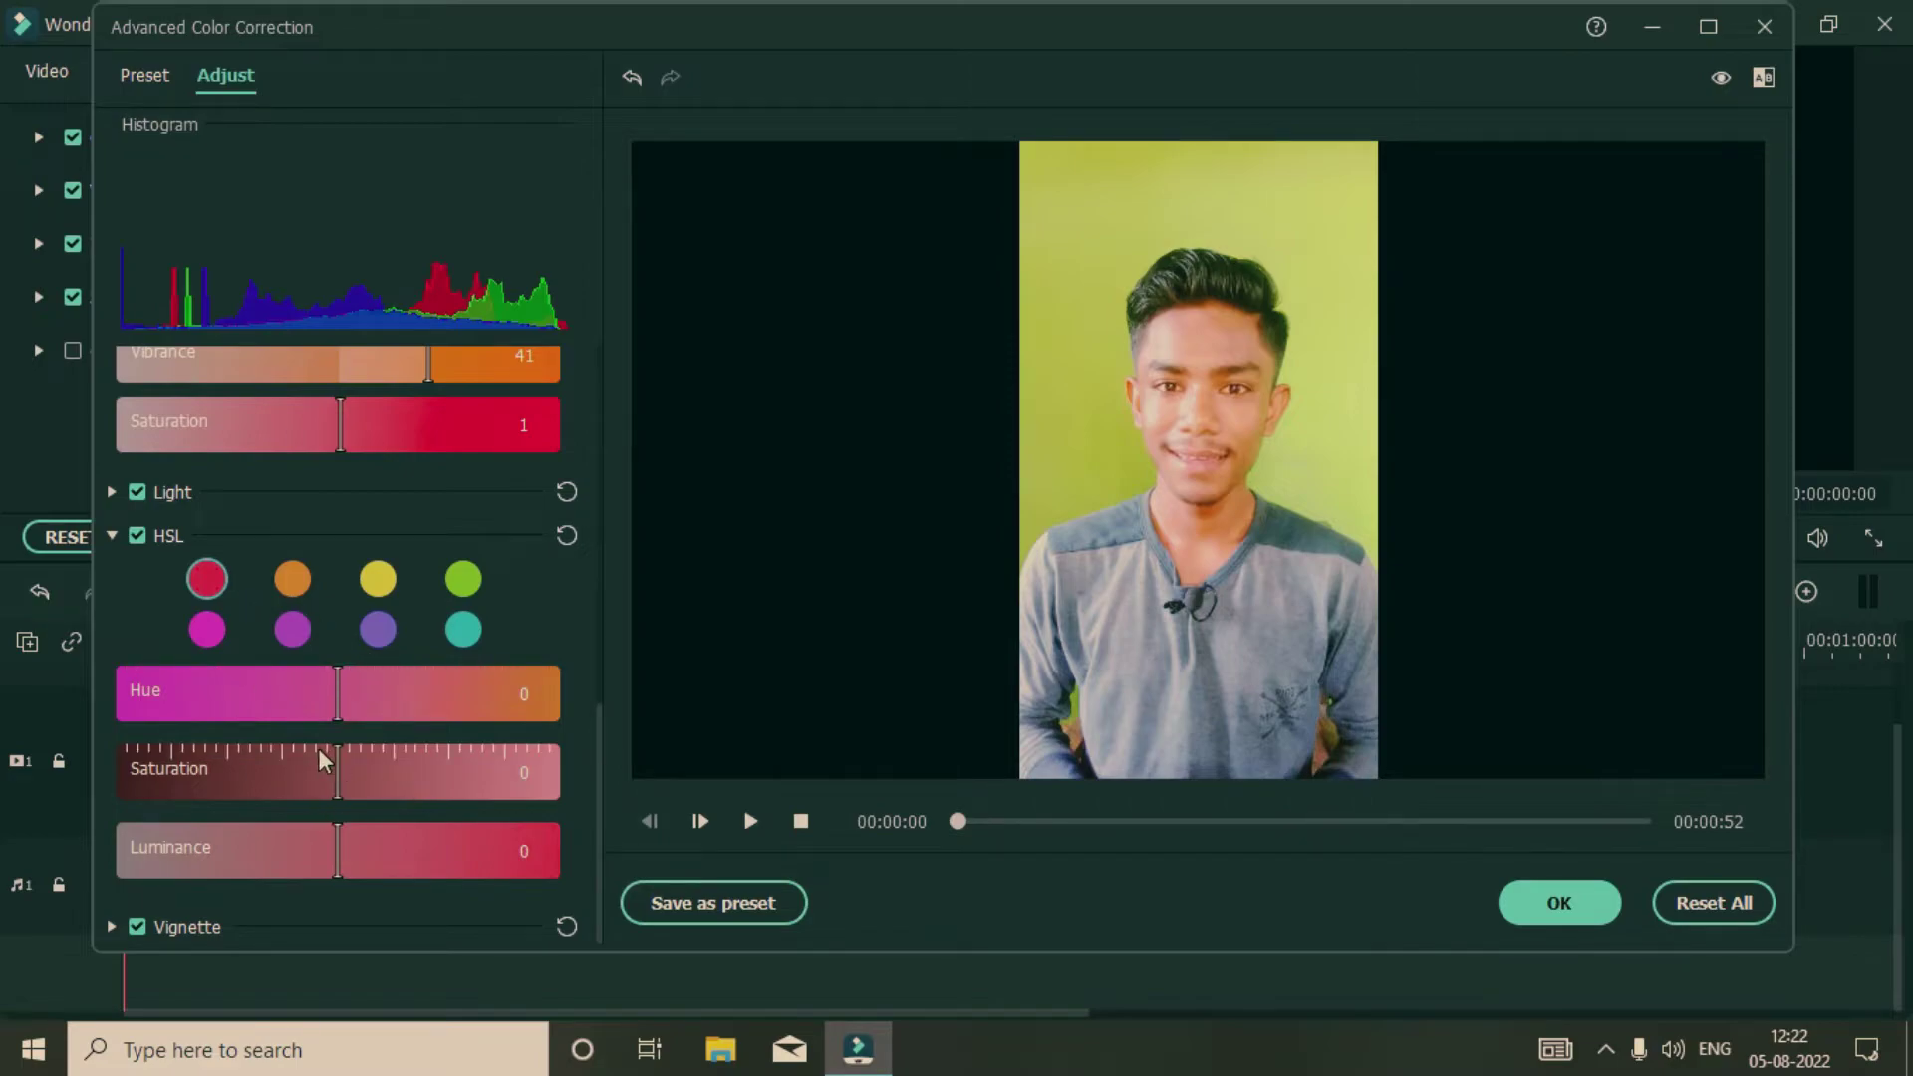
{"action": "mouse_move", "coordinate": [354, 751]}
{"action": "left_mouse_down"}
{"action": "mouse_move", "coordinate": [379, 759]}
{"action": "mouse_move", "coordinate": [350, 781]}
{"action": "left_mouse_up"}
{"action": "mouse_move", "coordinate": [332, 673]}
{"action": "left_mouse_down"}
{"action": "mouse_move", "coordinate": [314, 696]}
{"action": "mouse_move", "coordinate": [325, 684]}
{"action": "left_mouse_up"}
{"action": "left_click_drag", "start_coordinate": [344, 775], "coordinate": [322, 858]}
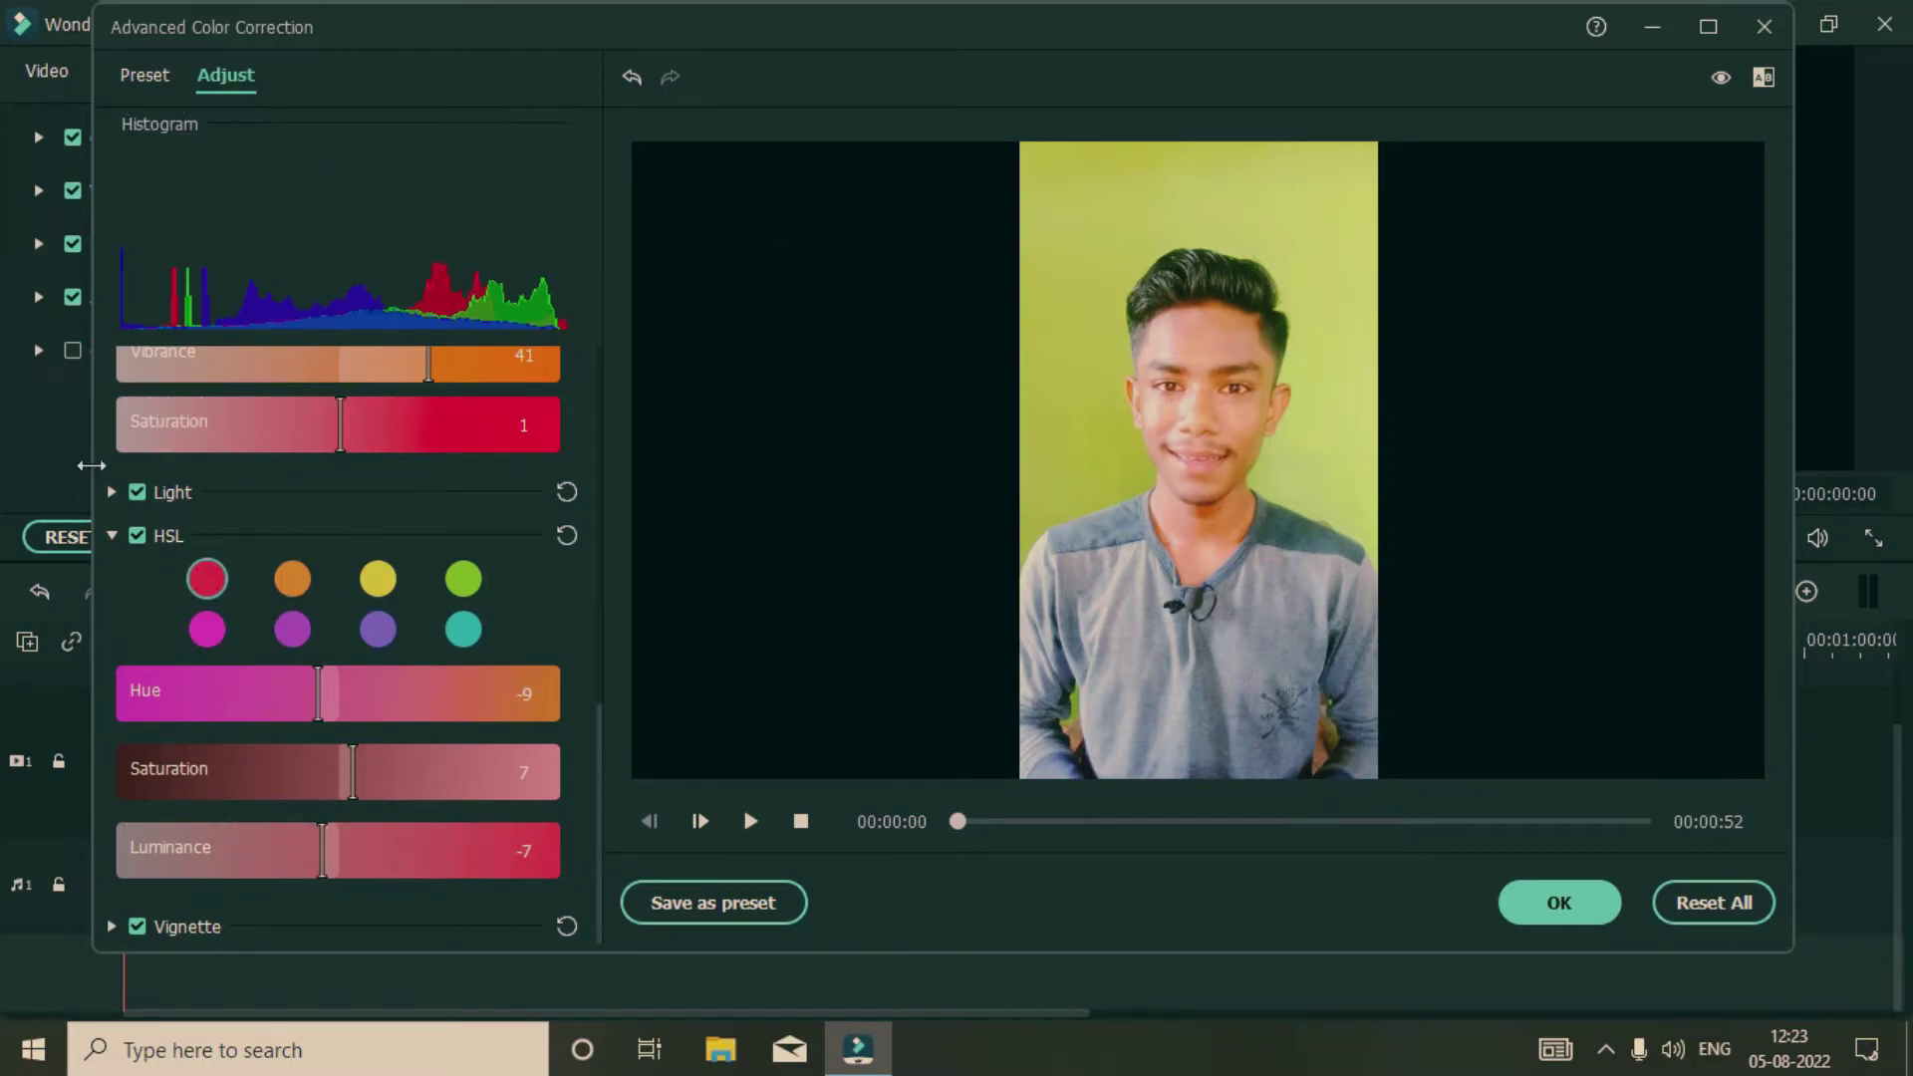
Set the orange range in HSL to saturation -12 and raise its luminance moderately, checking the skin tone in playback
{"action": "left_click", "coordinate": [293, 580]}
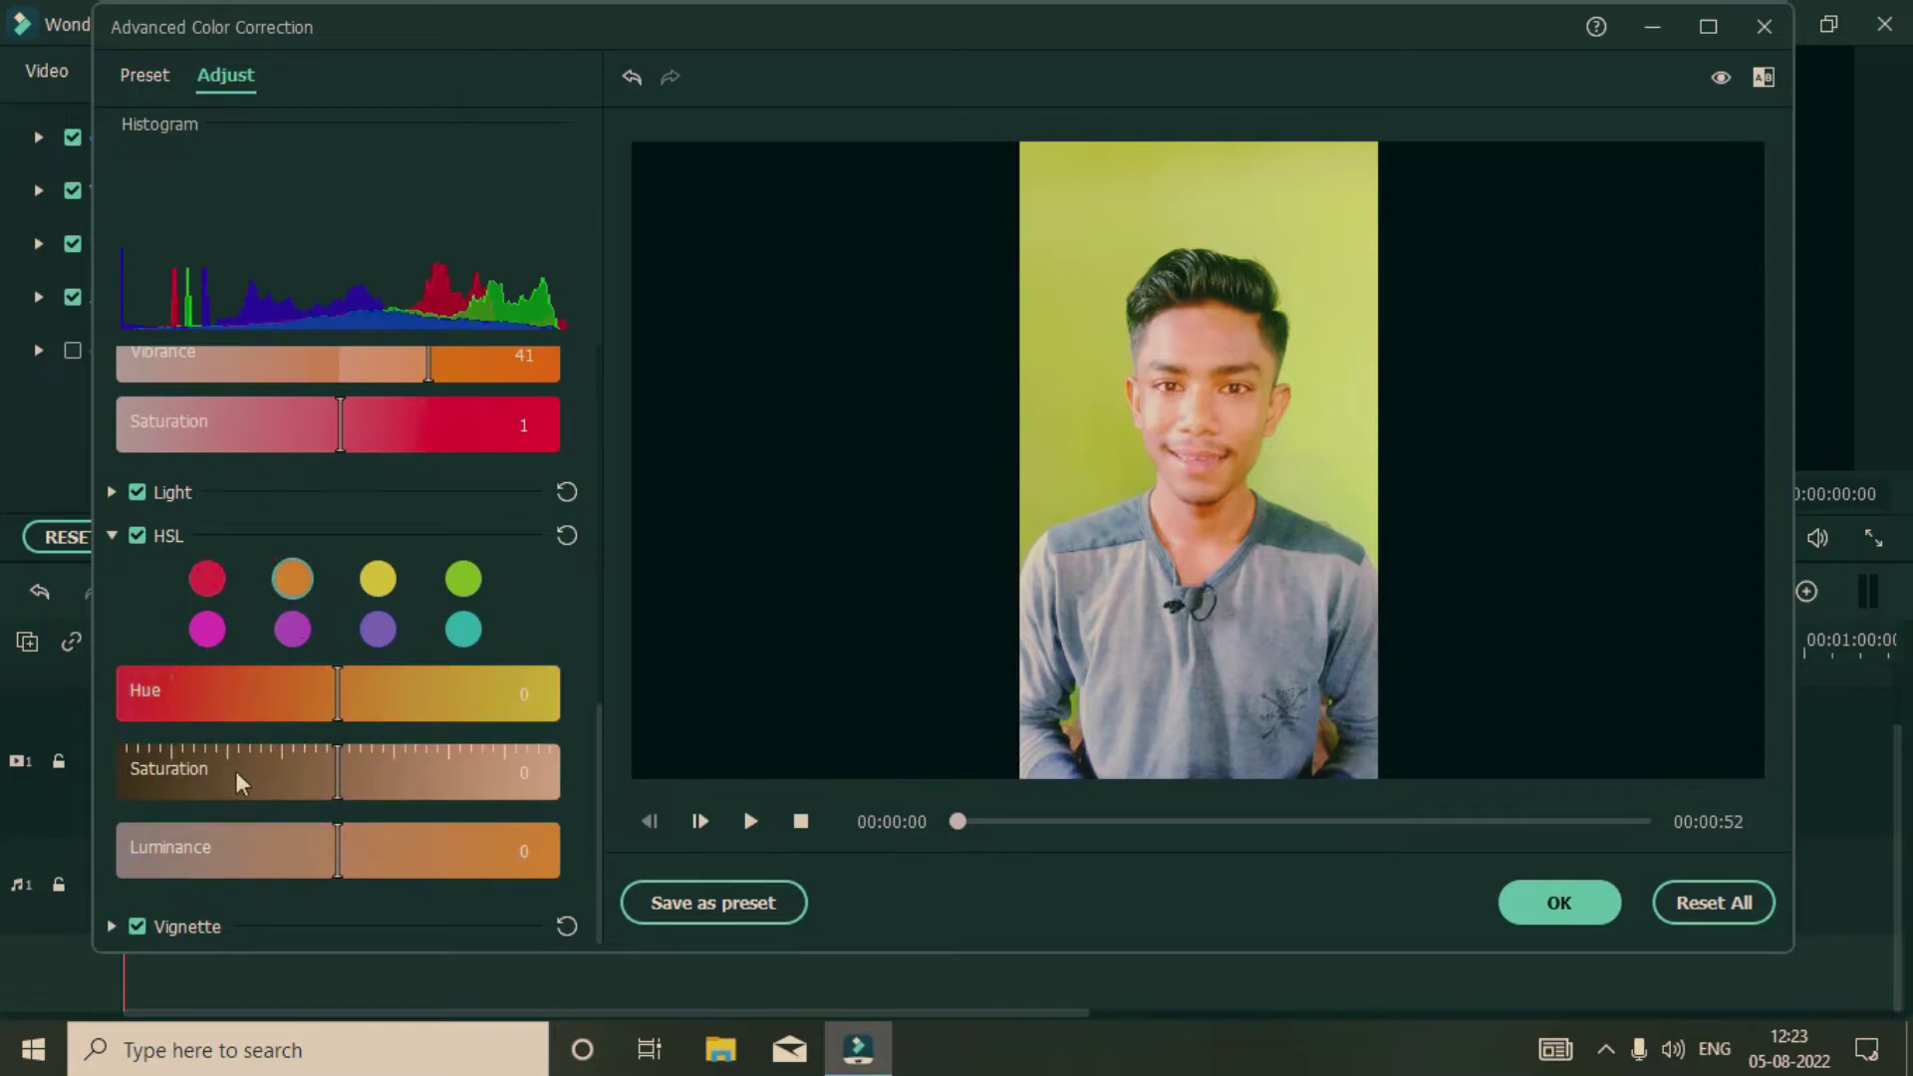
{"action": "left_click_drag", "start_coordinate": [355, 768], "coordinate": [566, 777]}
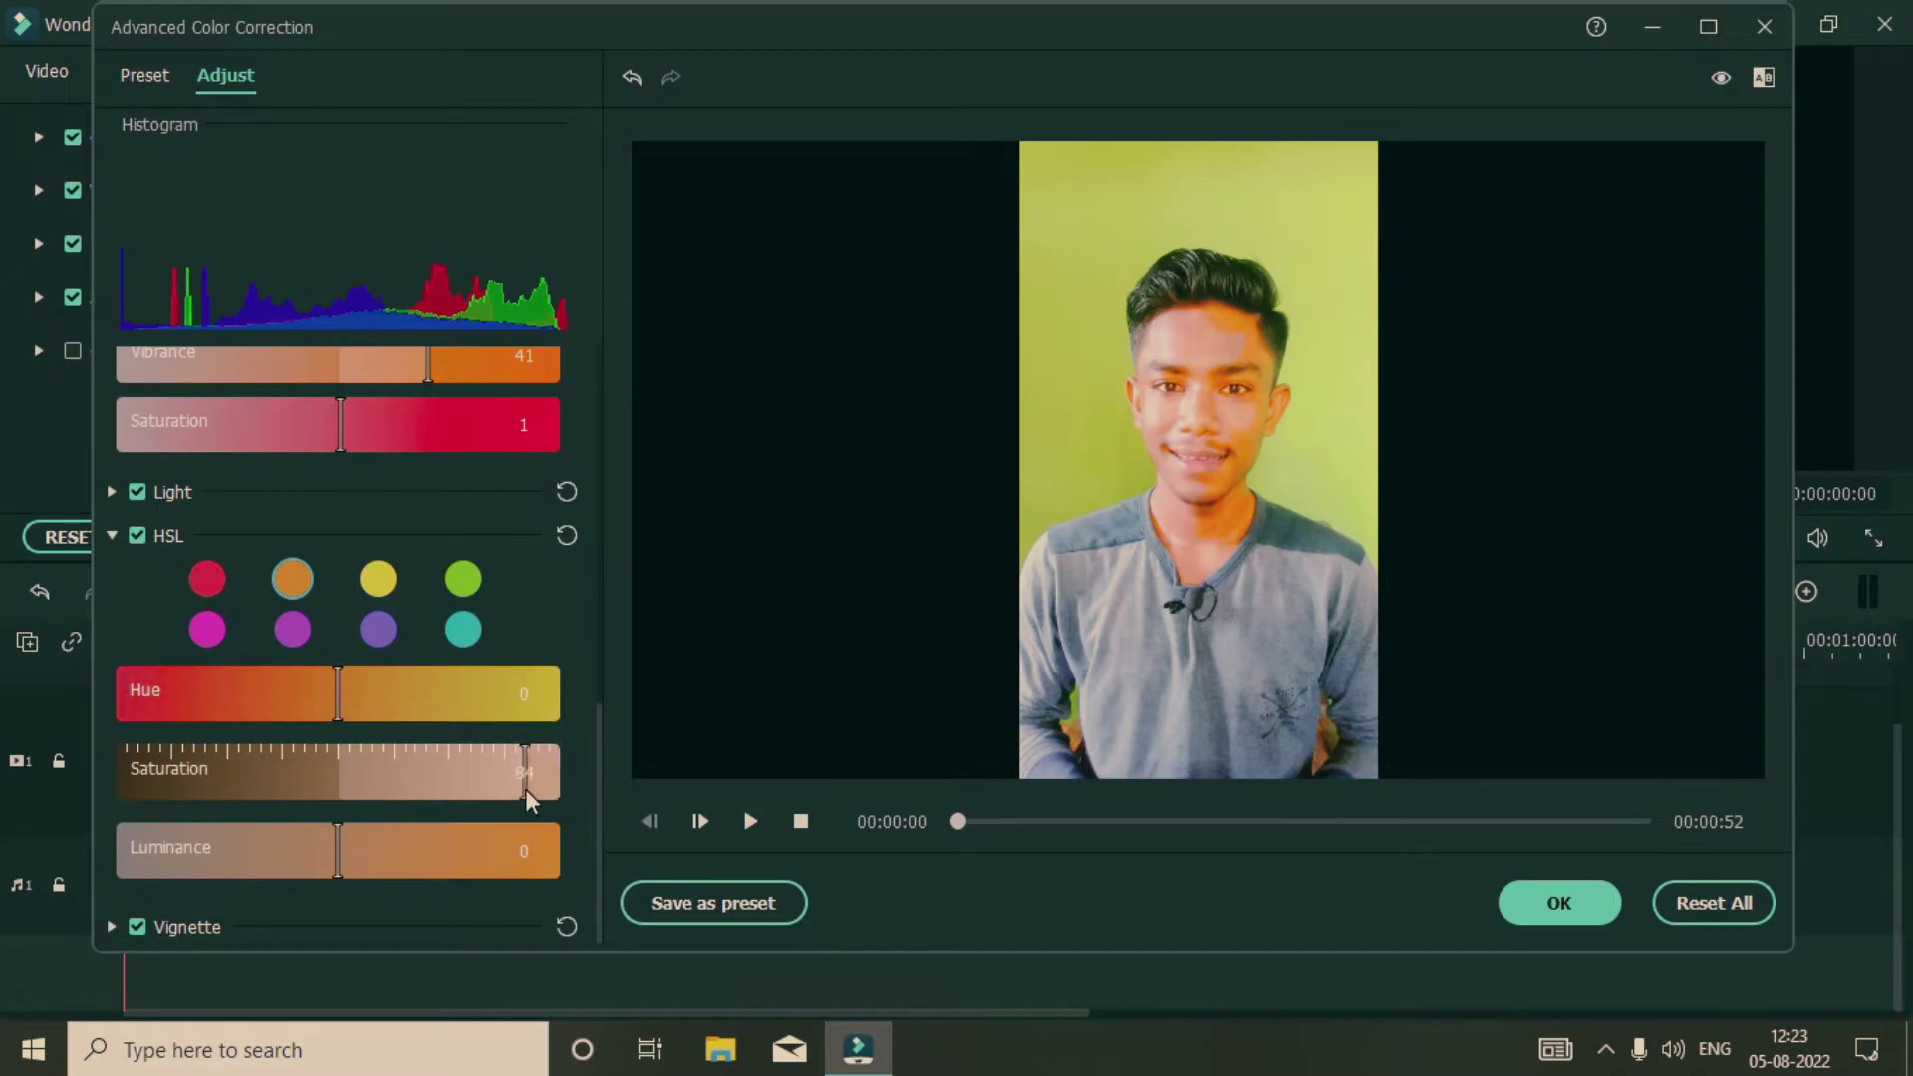
{"action": "left_click_drag", "start_coordinate": [431, 793], "coordinate": [122, 785]}
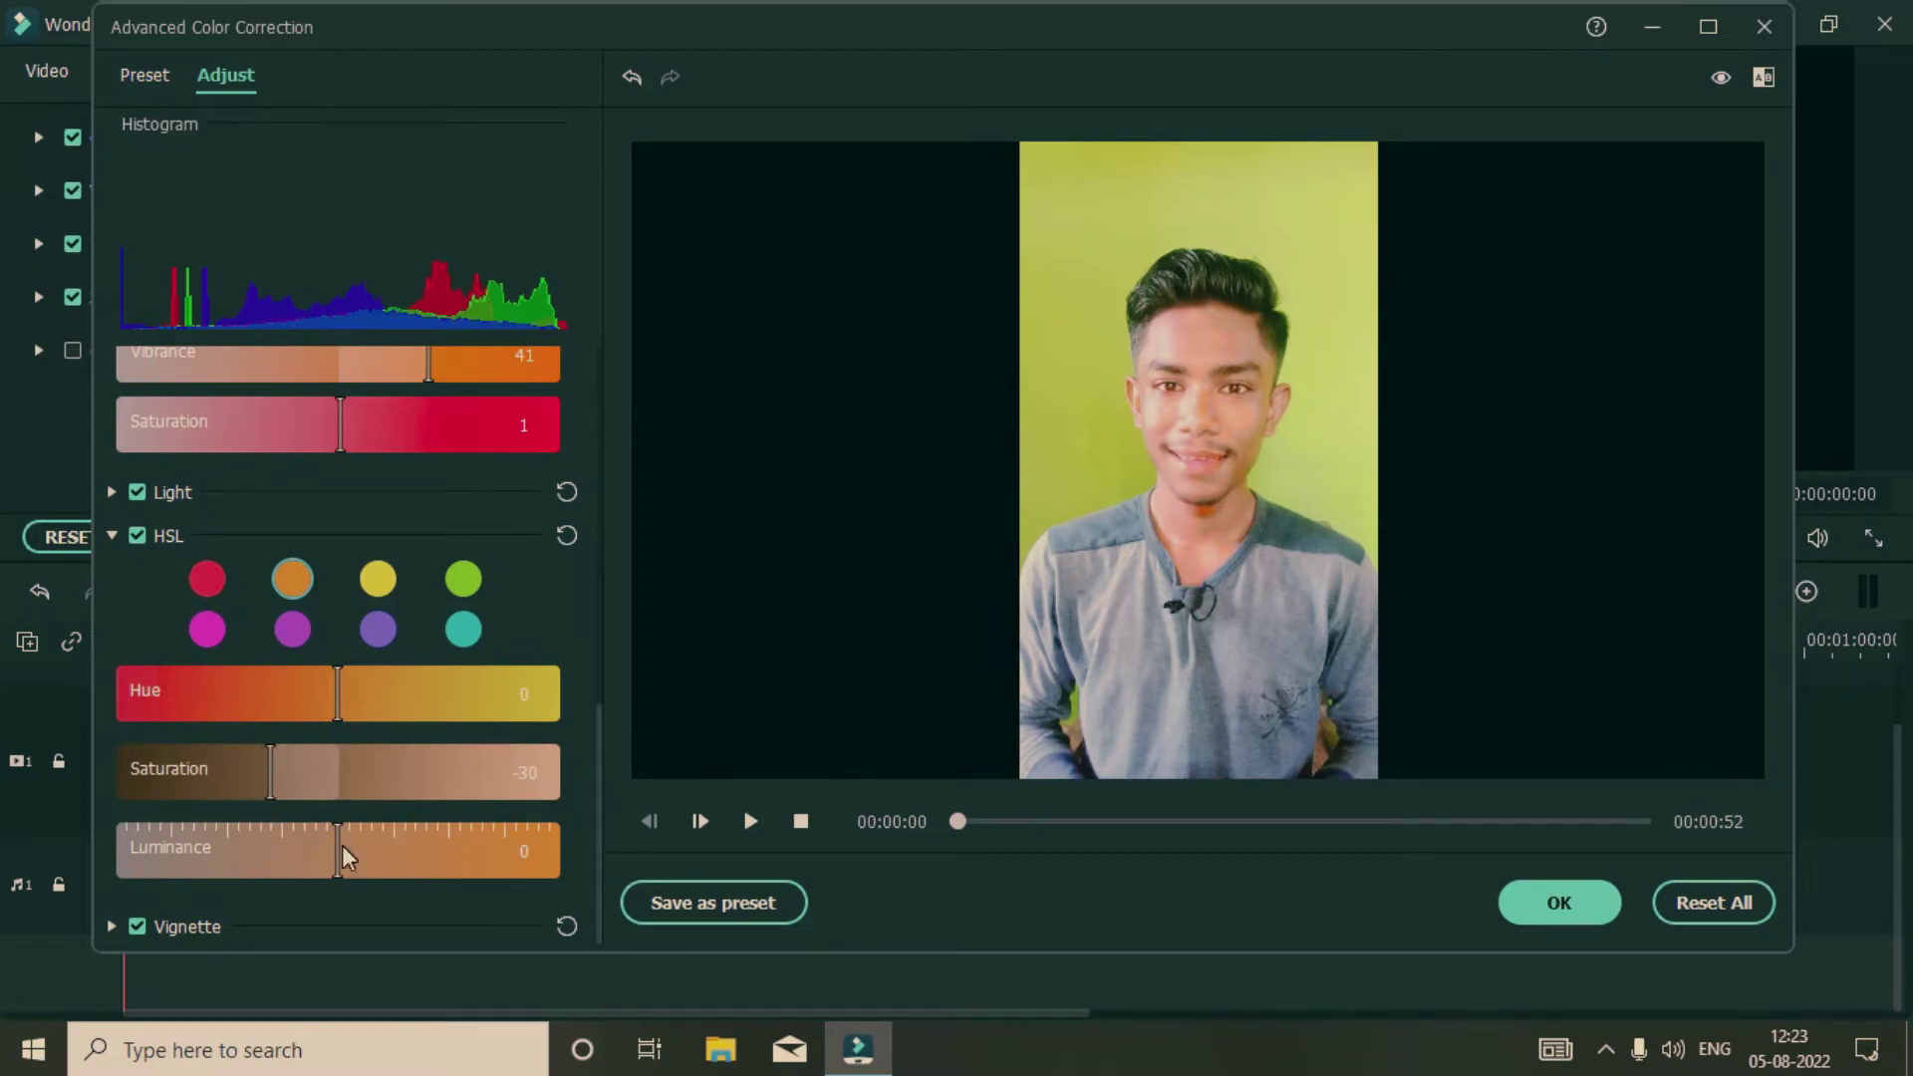
{"action": "left_click_drag", "start_coordinate": [343, 845], "coordinate": [398, 887]}
{"action": "left_click", "coordinate": [752, 822]}
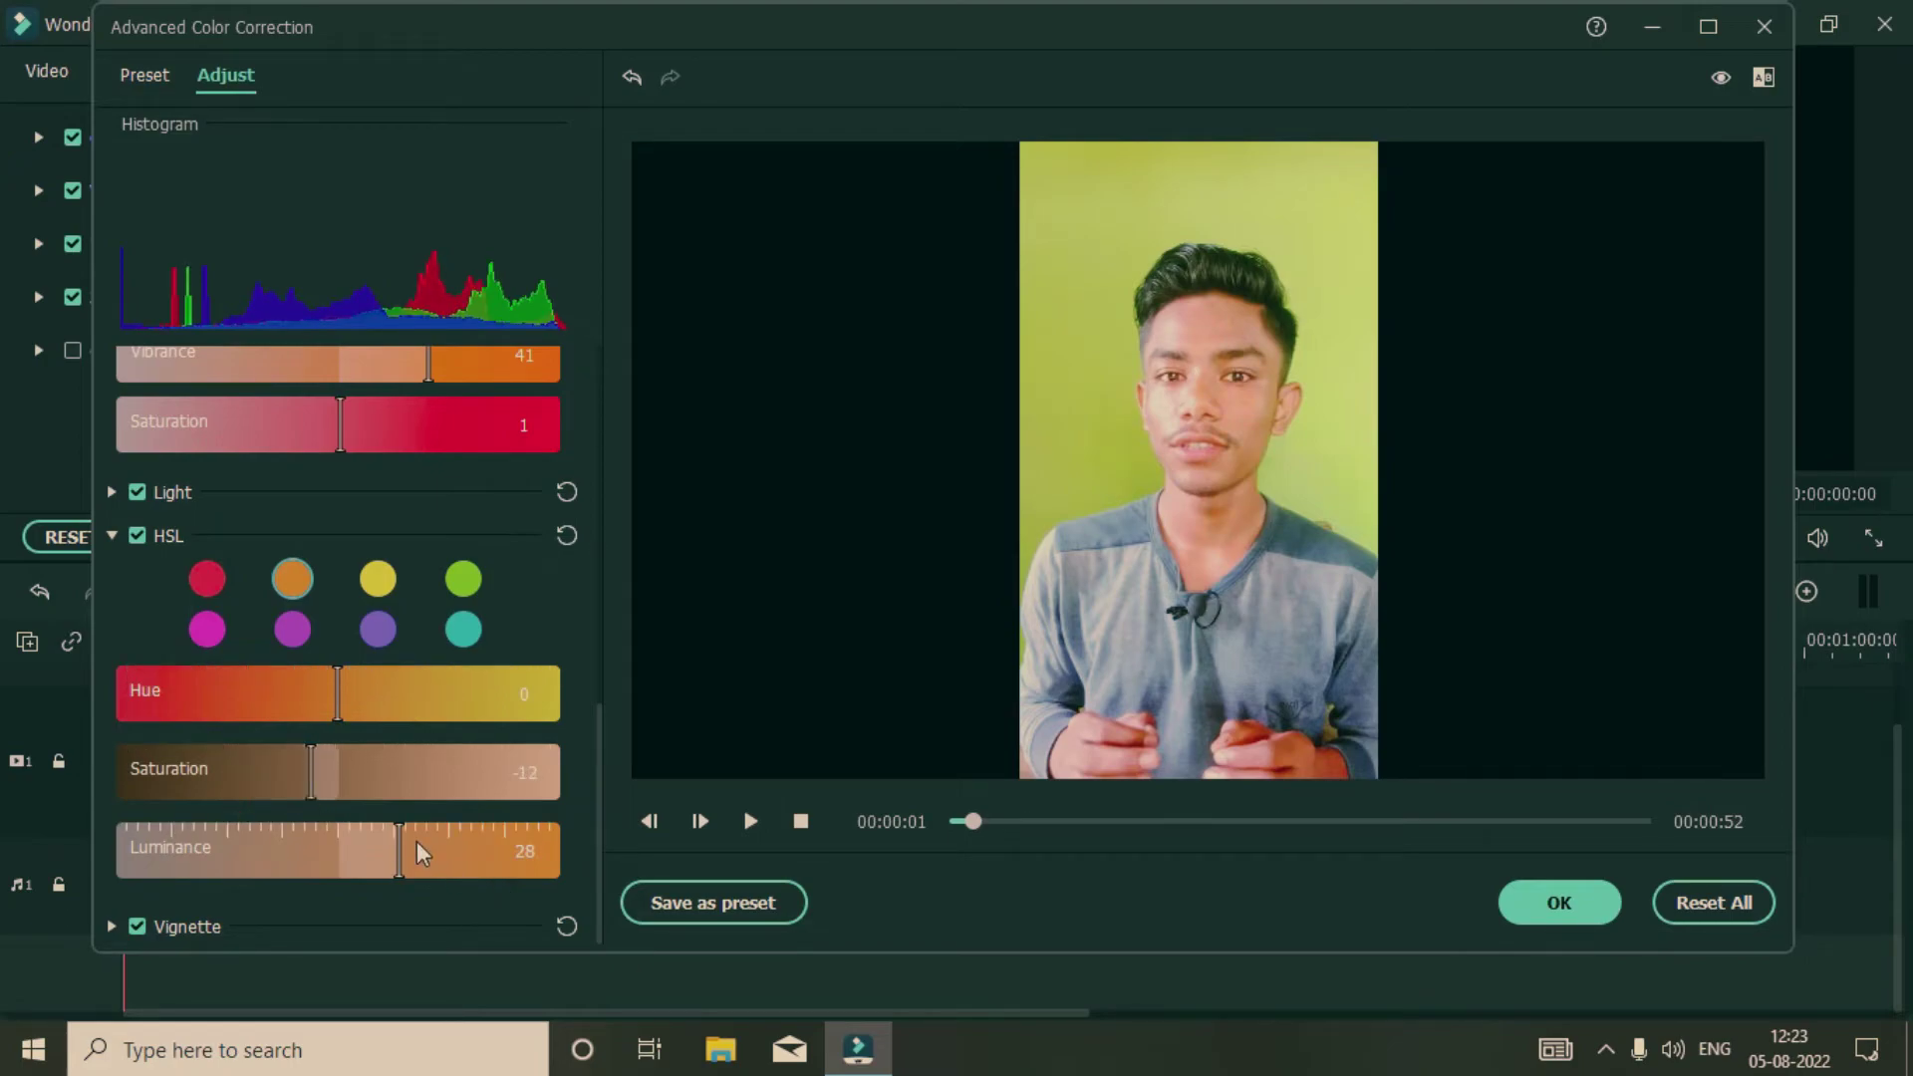
{"action": "left_click_drag", "start_coordinate": [399, 845], "coordinate": [373, 848]}
Turn the background green by setting the yellow range in HSL to hue 25, saturation 100 and luminance -100
{"action": "left_click", "coordinate": [369, 586]}
{"action": "left_click_drag", "start_coordinate": [338, 780], "coordinate": [645, 743]}
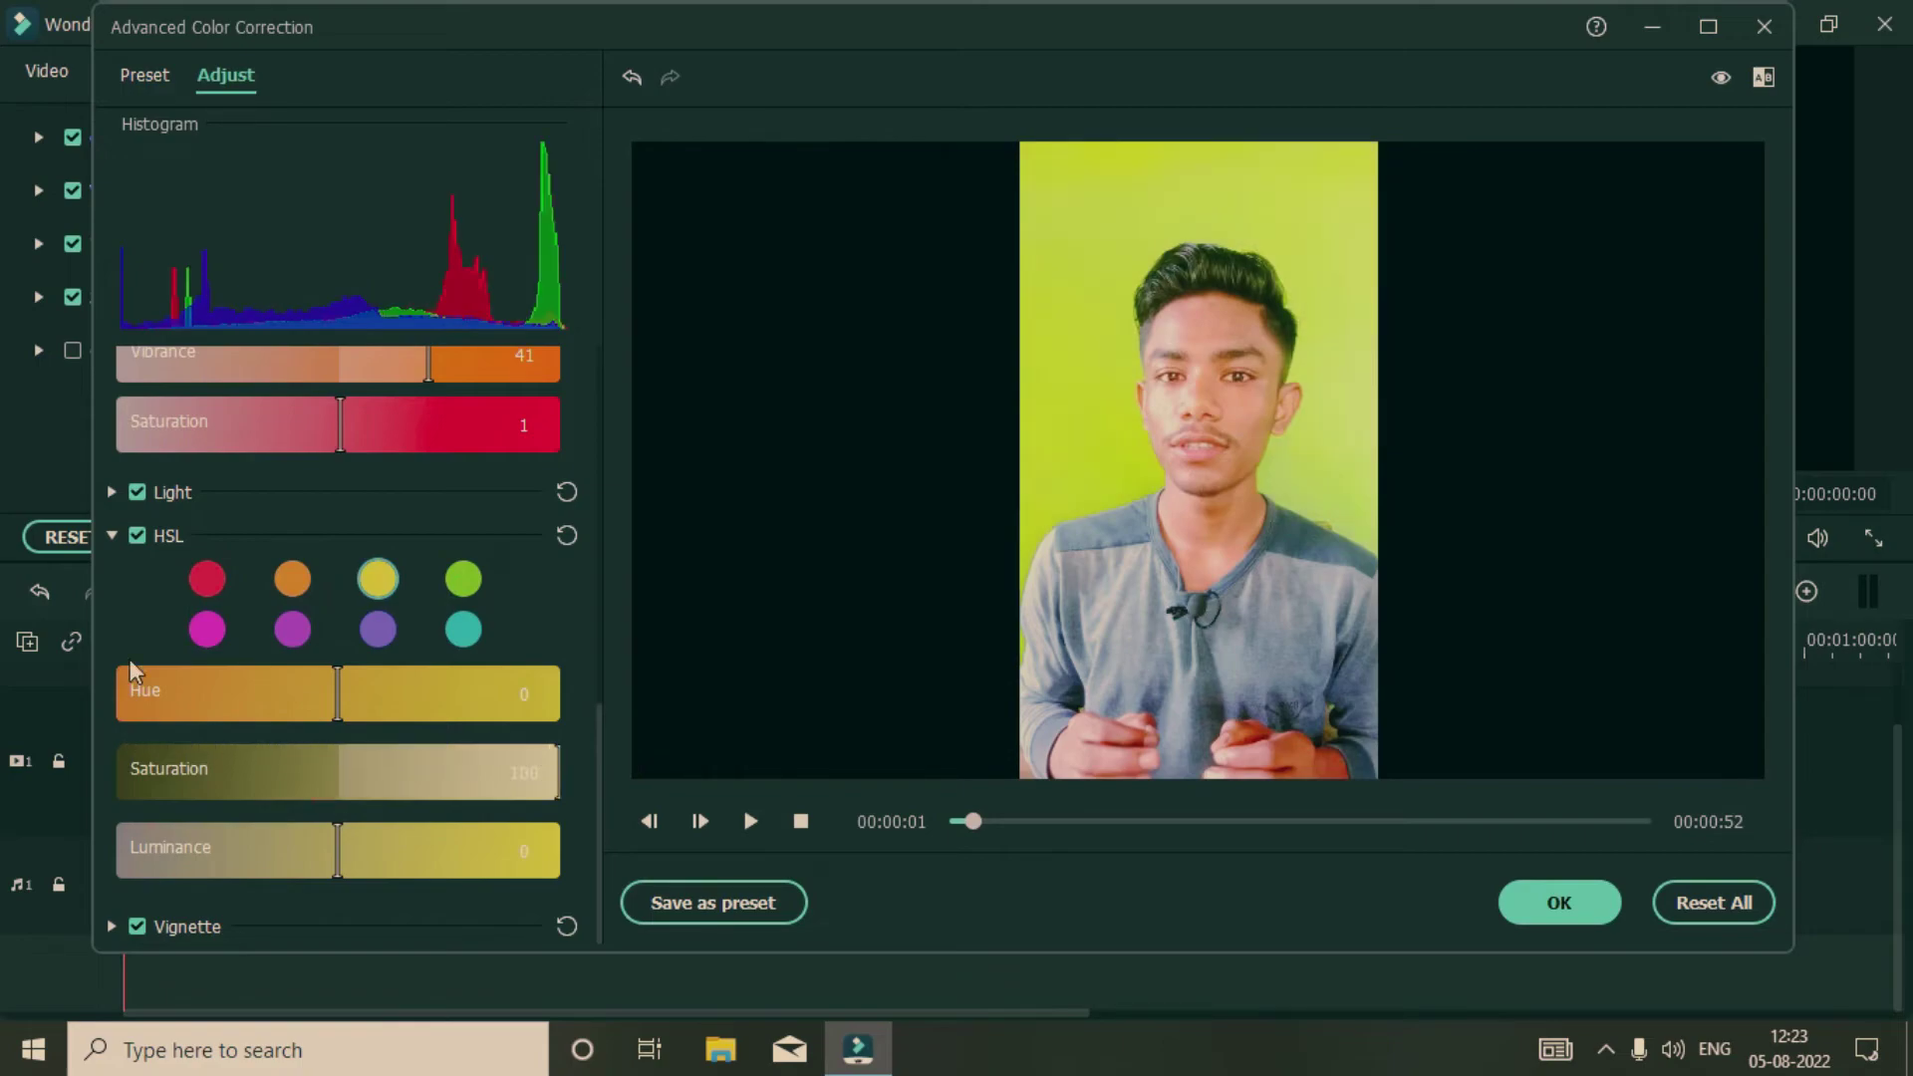
{"action": "left_click_drag", "start_coordinate": [340, 695], "coordinate": [111, 725]}
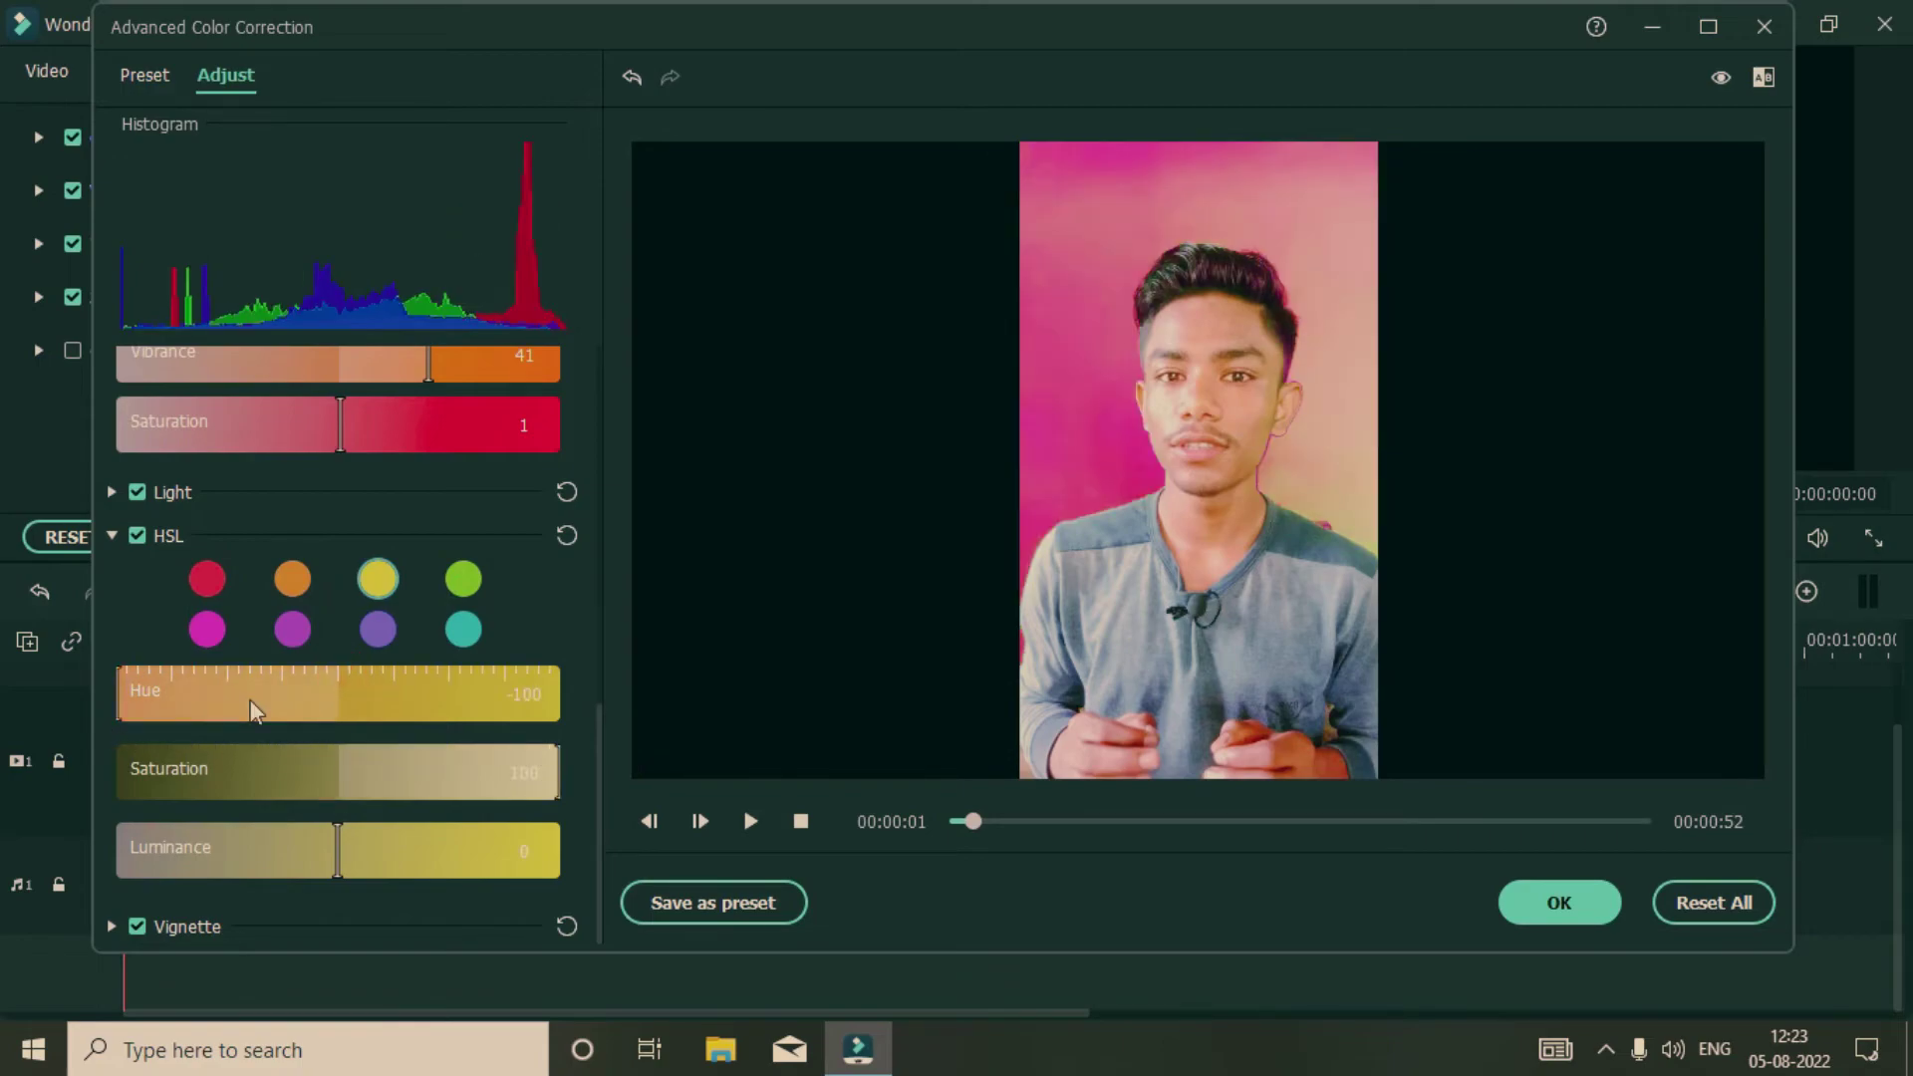
{"action": "left_click_drag", "start_coordinate": [249, 699], "coordinate": [625, 715]}
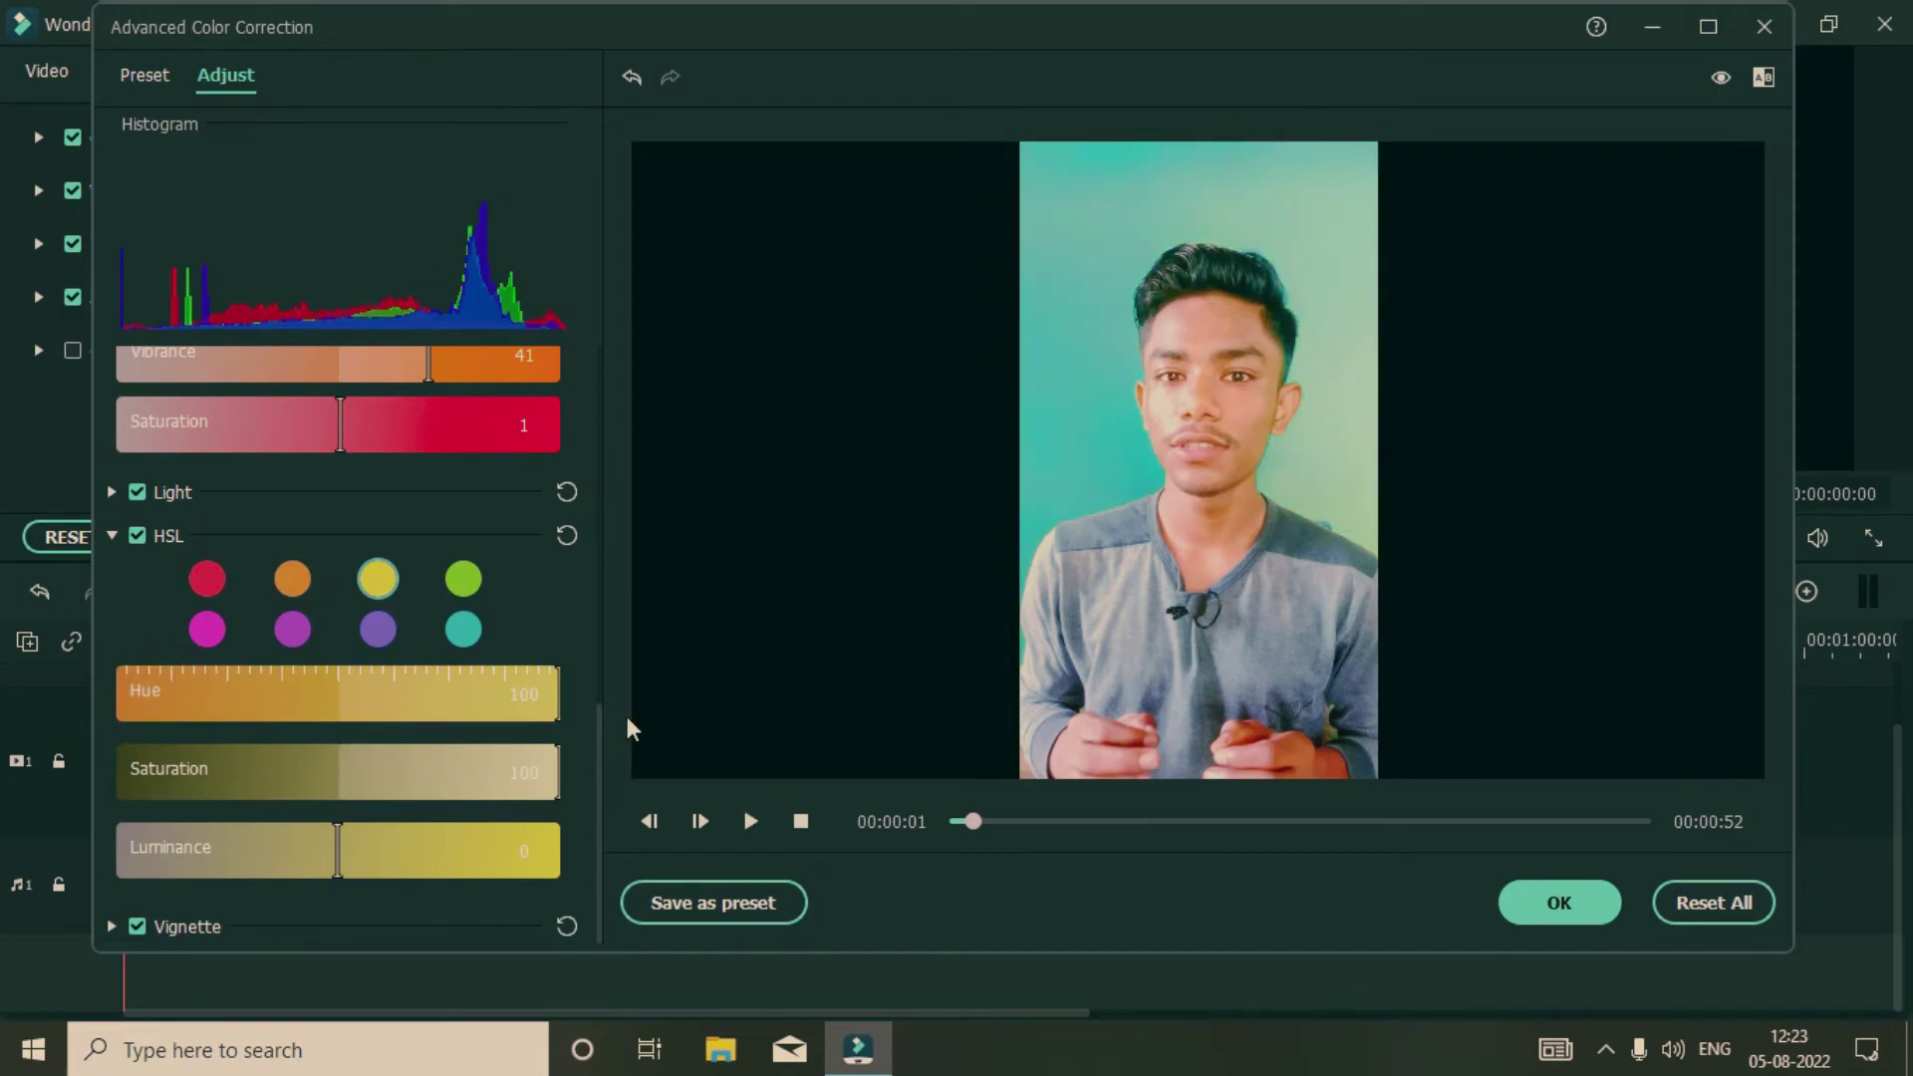
{"action": "left_click_drag", "start_coordinate": [368, 767], "coordinate": [369, 765]}
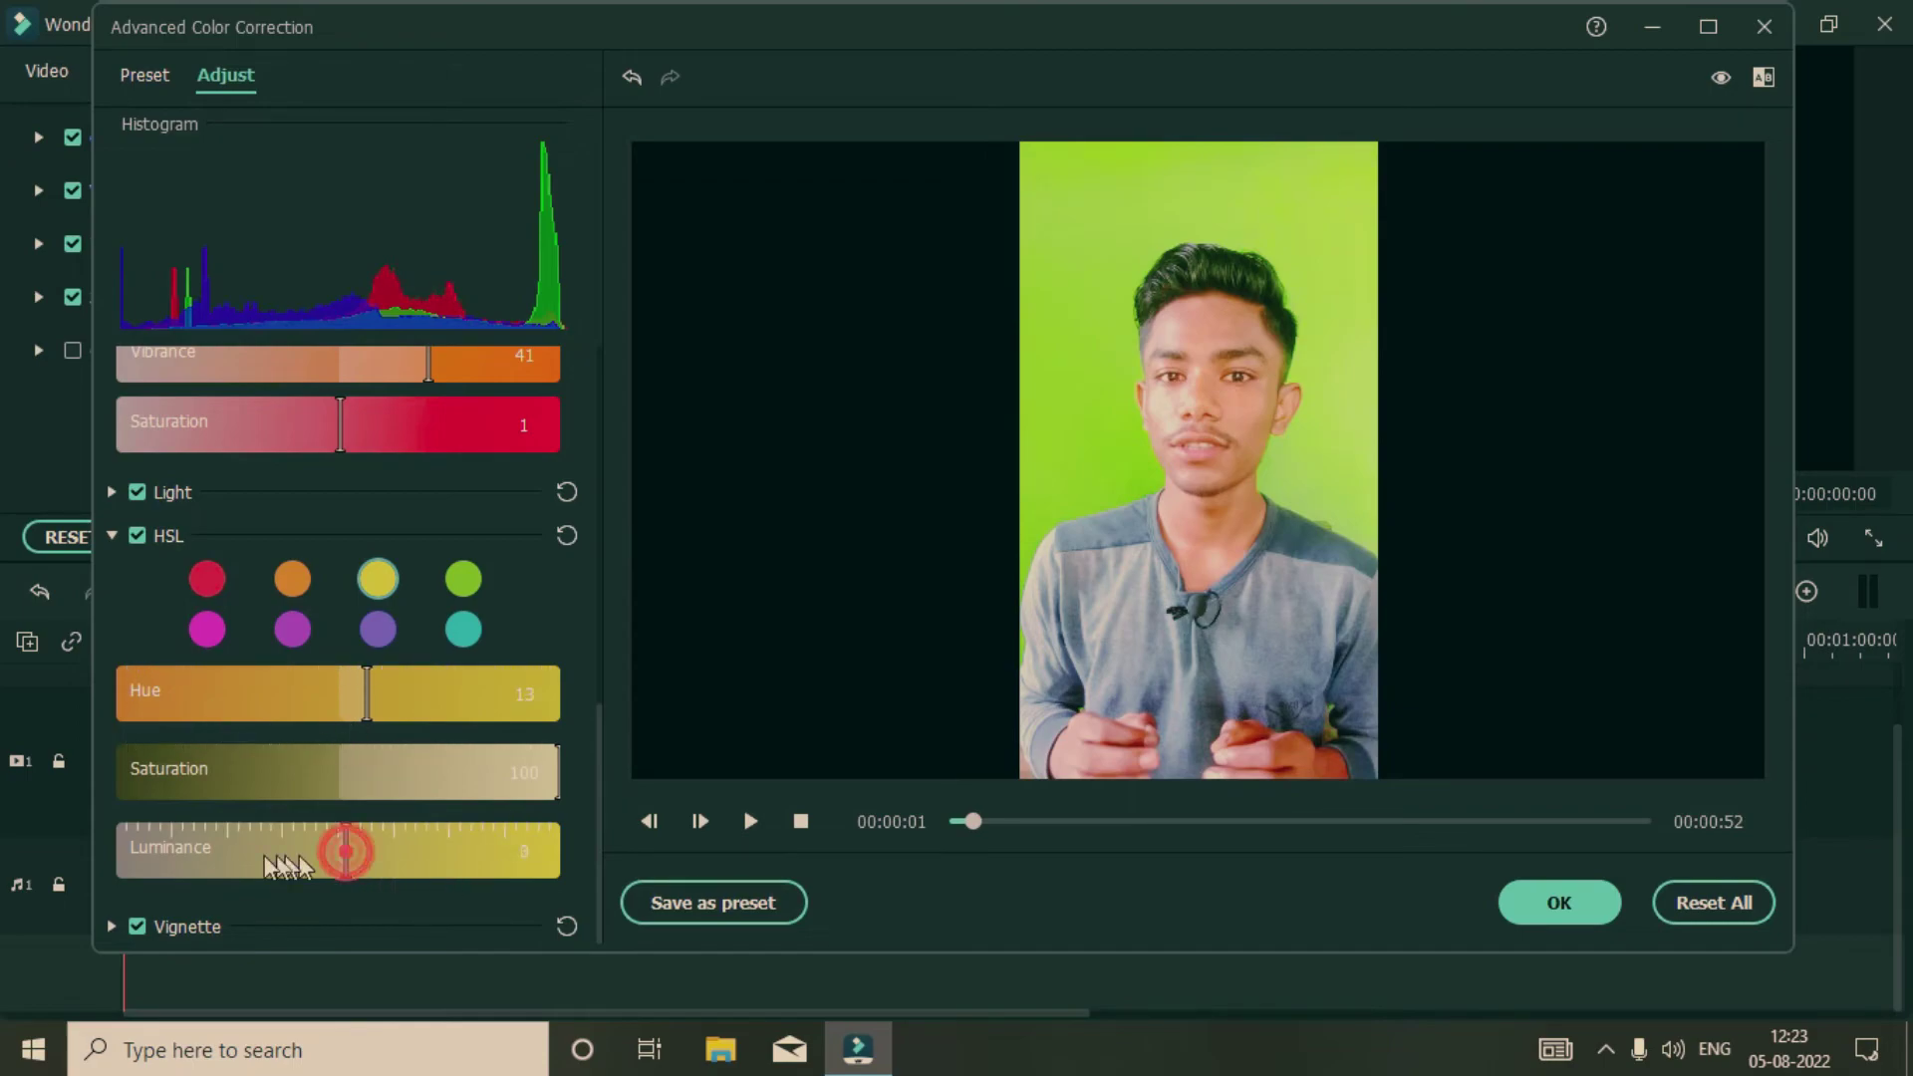
{"action": "left_click_drag", "start_coordinate": [289, 857], "coordinate": [32, 854]}
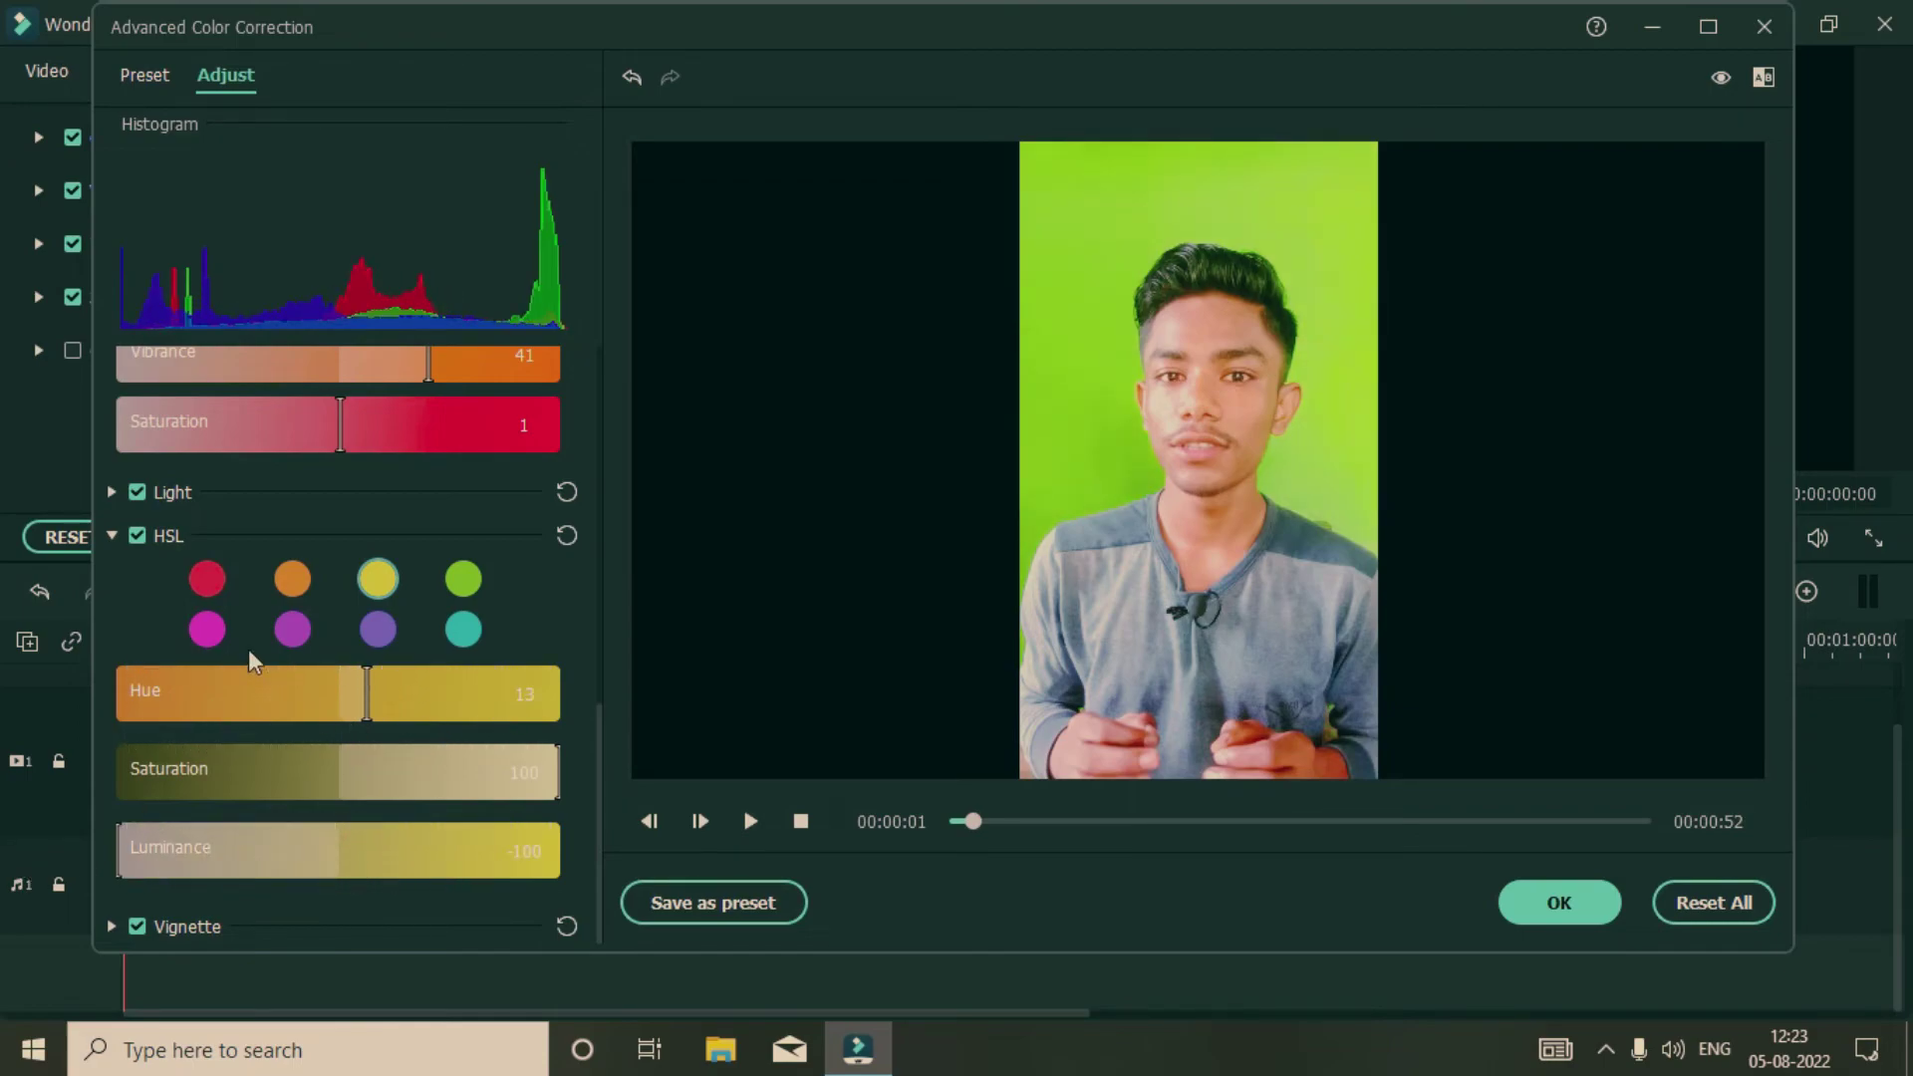
{"action": "mouse_move", "coordinate": [398, 692]}
{"action": "left_mouse_down"}
{"action": "mouse_move", "coordinate": [434, 699]}
{"action": "mouse_move", "coordinate": [397, 707]}
{"action": "mouse_move", "coordinate": [514, 703]}
{"action": "mouse_move", "coordinate": [396, 730]}
{"action": "mouse_move", "coordinate": [401, 713]}
{"action": "left_mouse_up"}
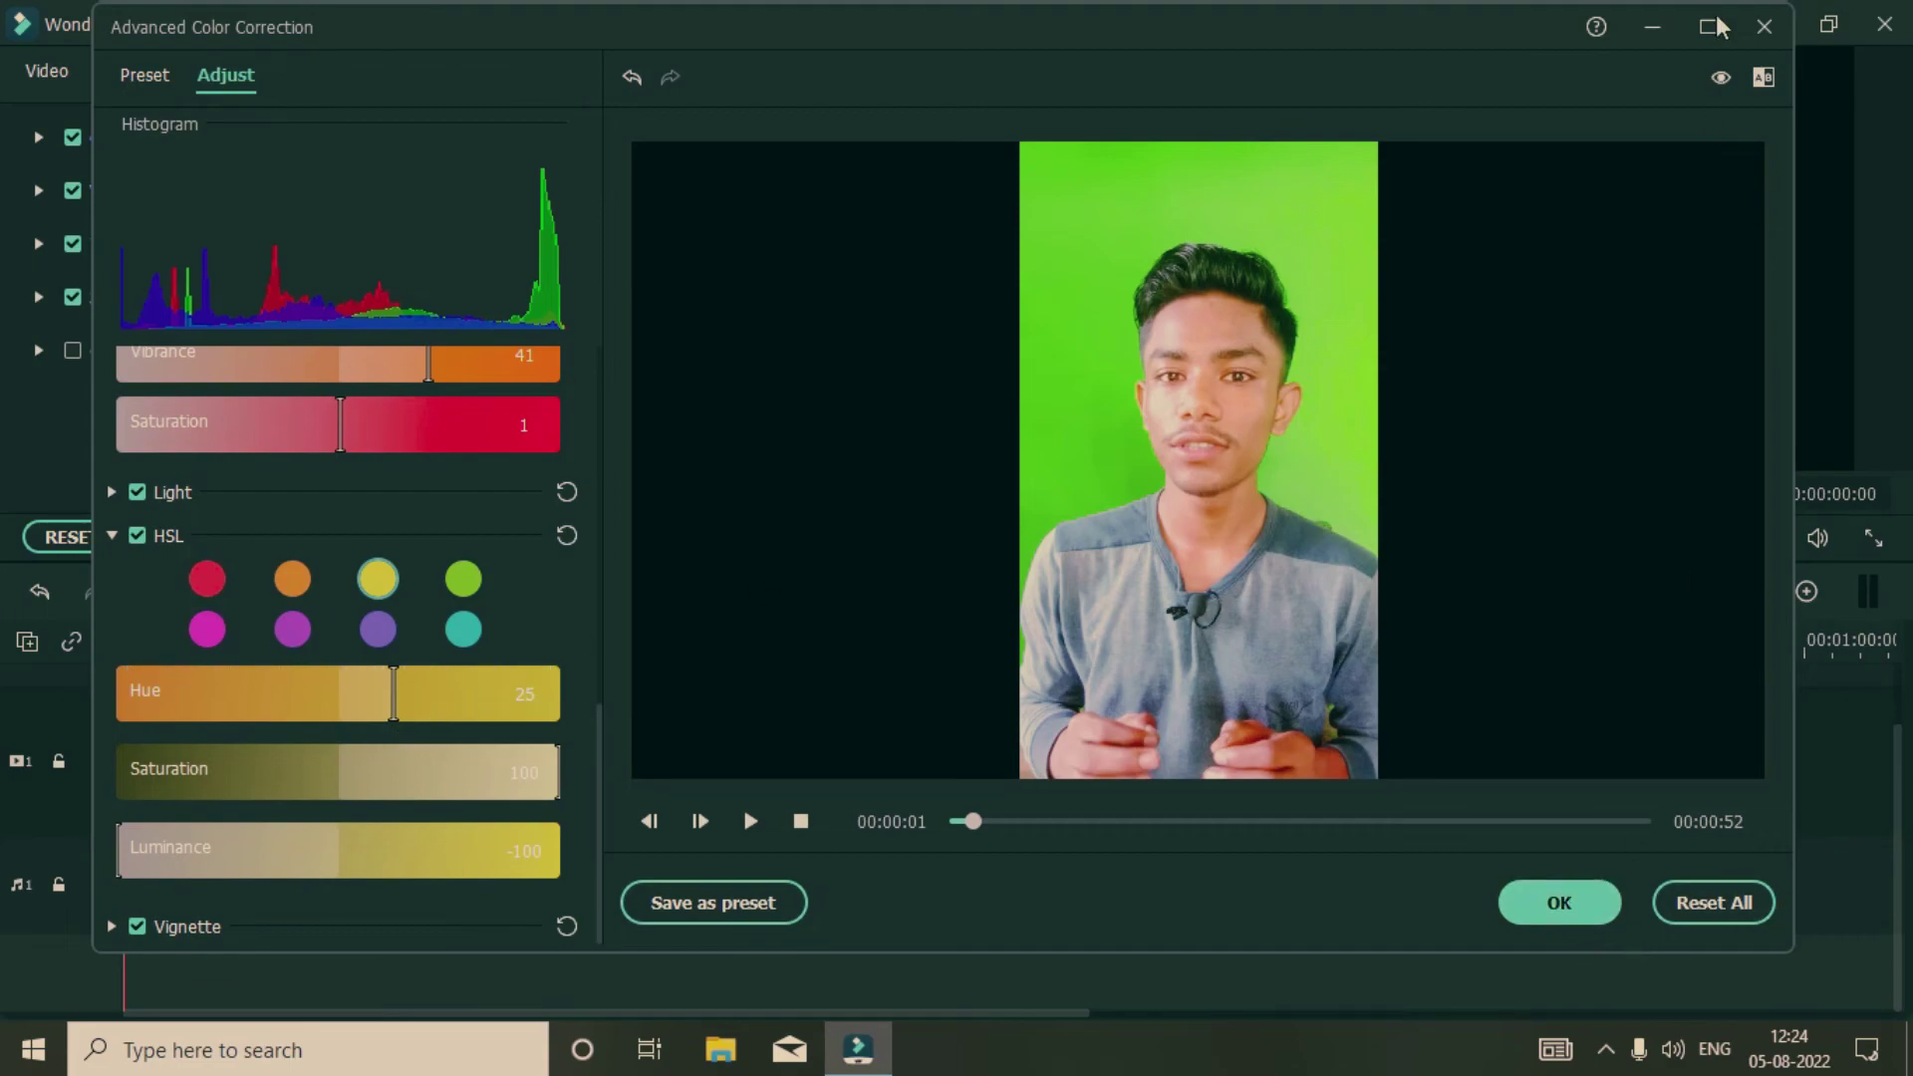
Compare the corrected picture with the original and apply the color correction to the clip
{"action": "left_click", "coordinate": [1727, 78]}
{"action": "left_click", "coordinate": [1727, 78]}
{"action": "left_click", "coordinate": [1730, 77]}
{"action": "left_click", "coordinate": [1756, 84]}
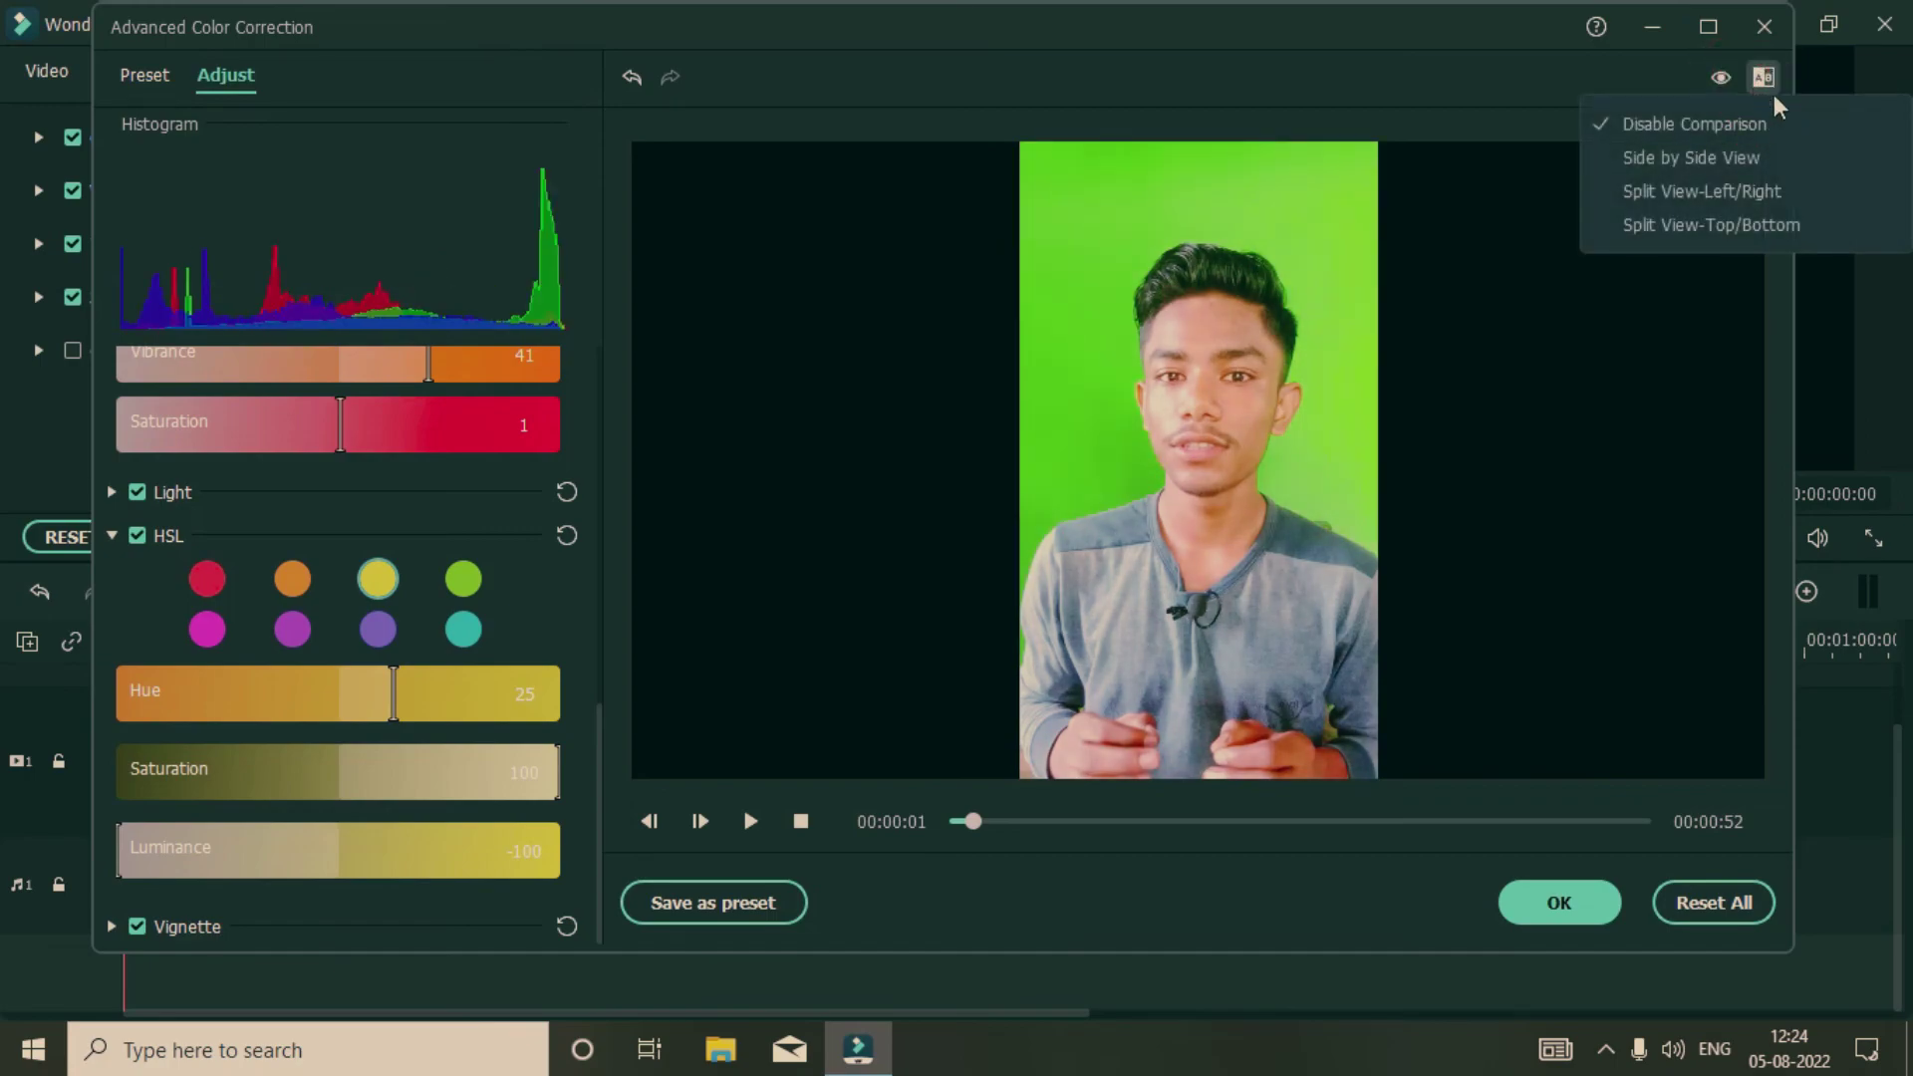
{"action": "left_click", "coordinate": [1363, 460]}
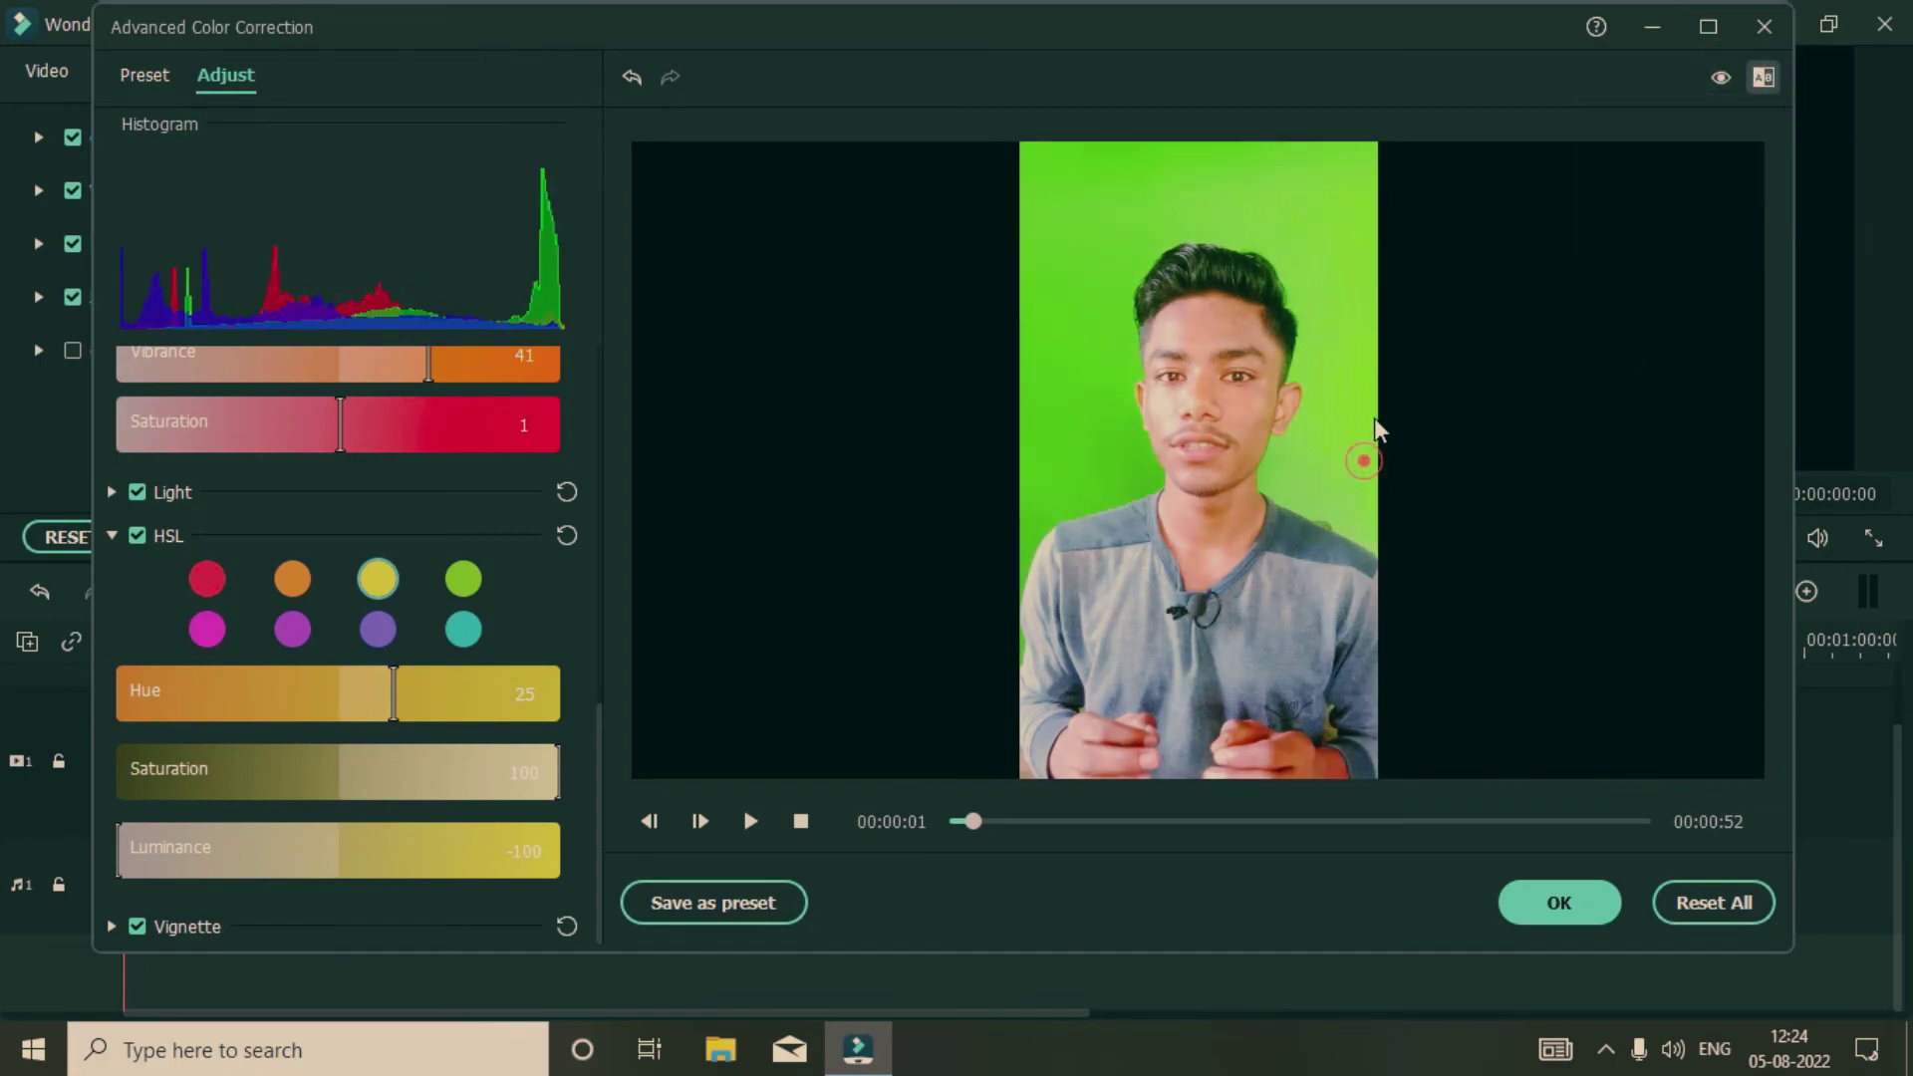
{"action": "left_click", "coordinate": [1542, 904]}
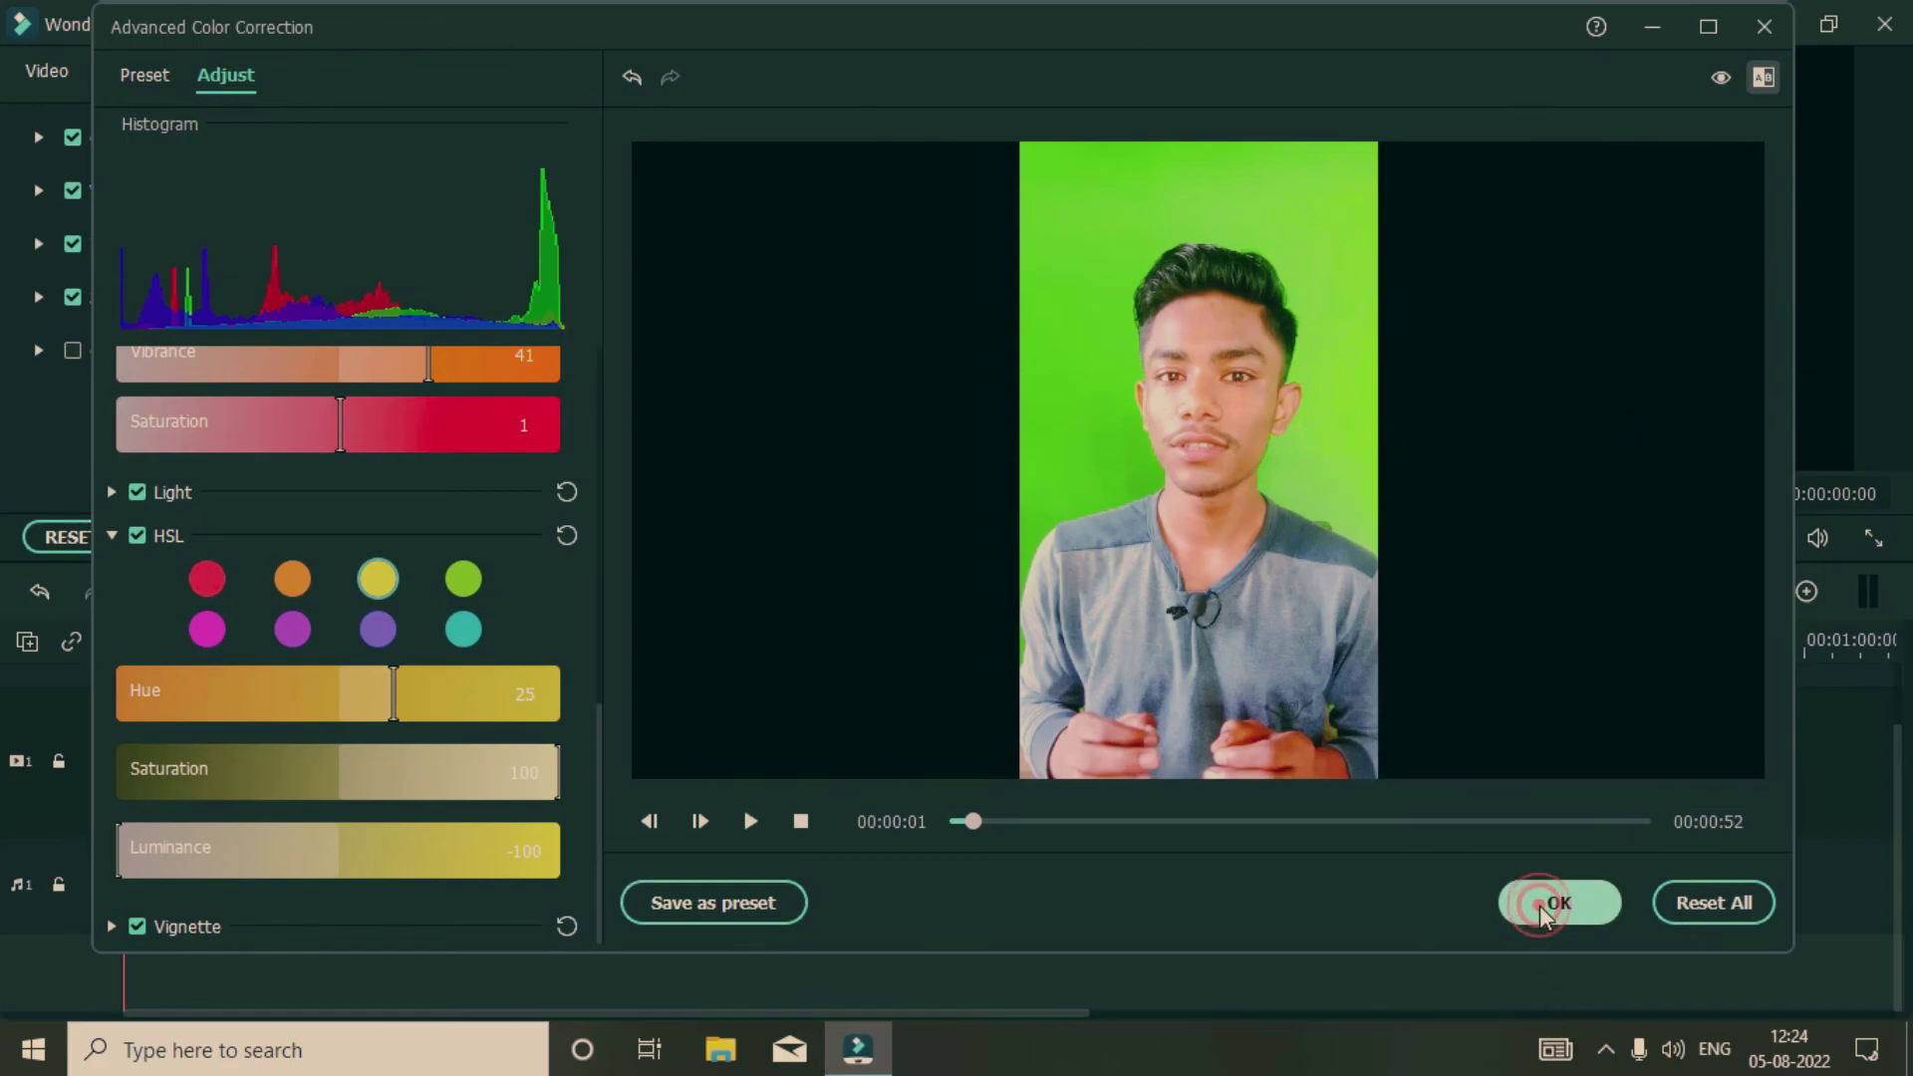